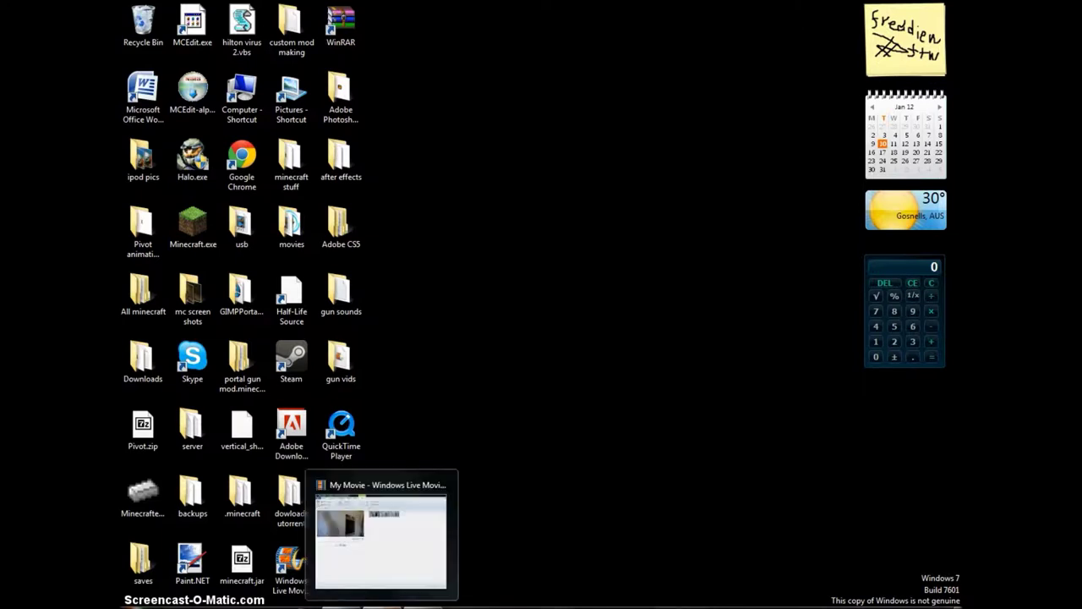
Step: Restore the Movie Maker project from the taskbar and play the clip
{"action": "left_click", "coordinate": [389, 605]}
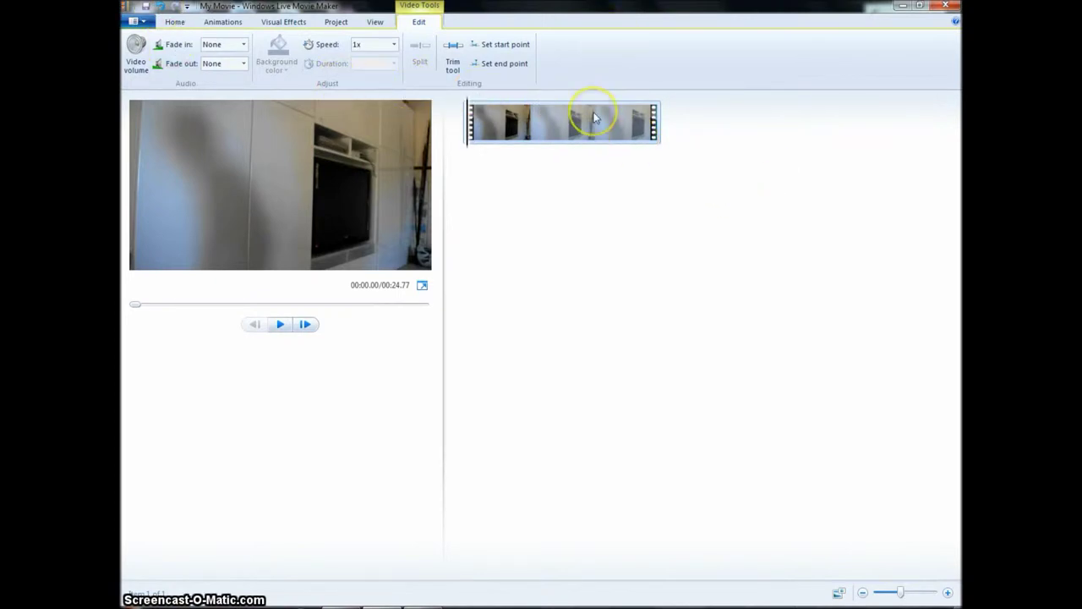
{"action": "mouse_move", "coordinate": [595, 118]}
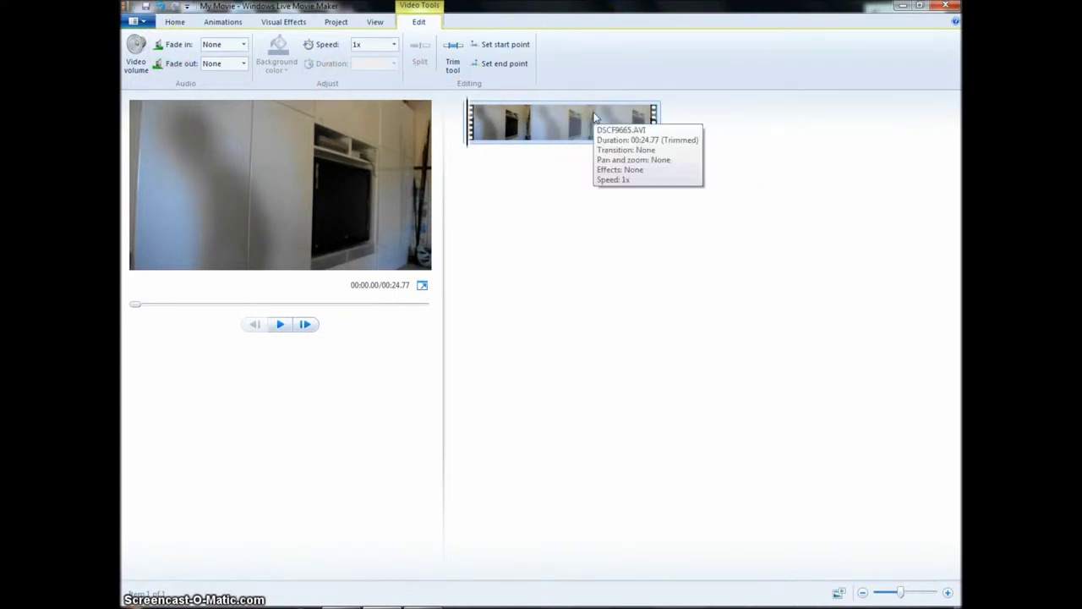
{"action": "left_click", "coordinate": [280, 327]}
Step: Step the preview frame by frame until it stops at 00:00.91, where the toy gun is raised
{"action": "left_click", "coordinate": [255, 325]}
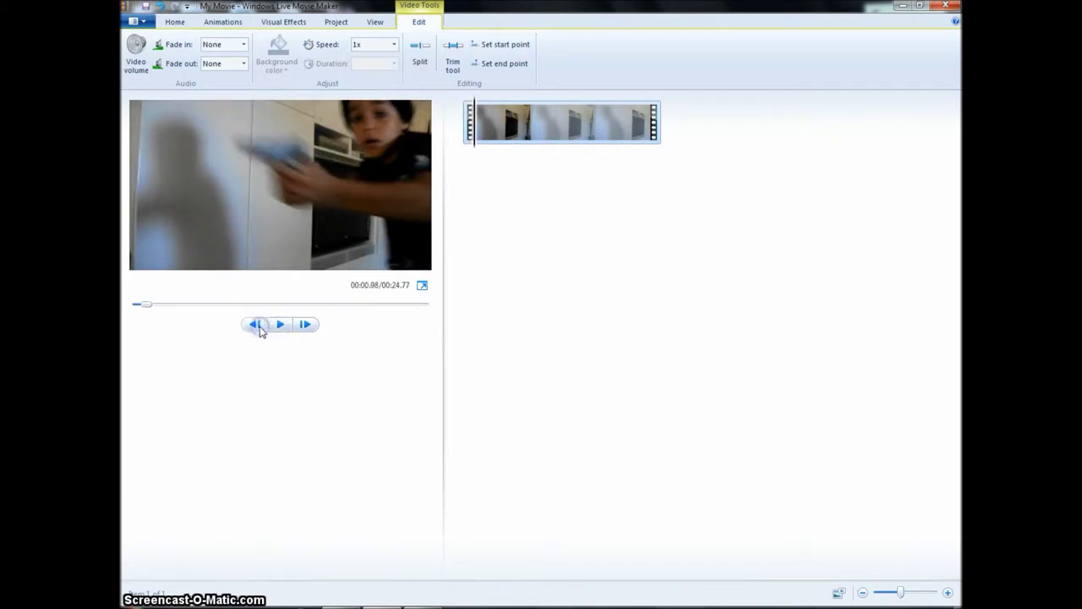
{"action": "left_click", "coordinate": [255, 325]}
{"action": "left_click", "coordinate": [255, 324]}
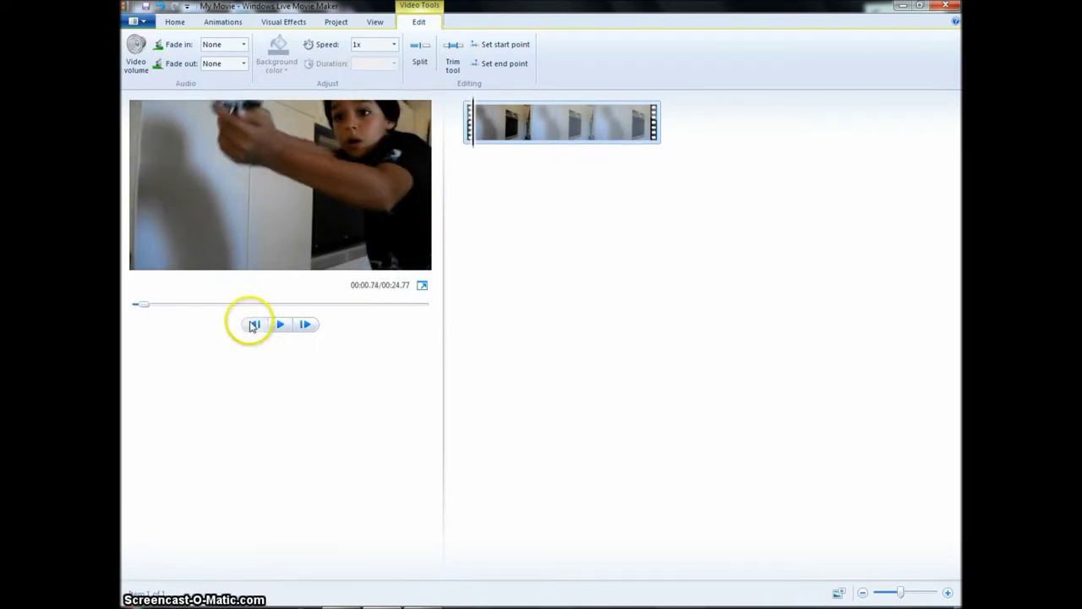
{"action": "left_click", "coordinate": [255, 324]}
{"action": "left_click", "coordinate": [304, 324]}
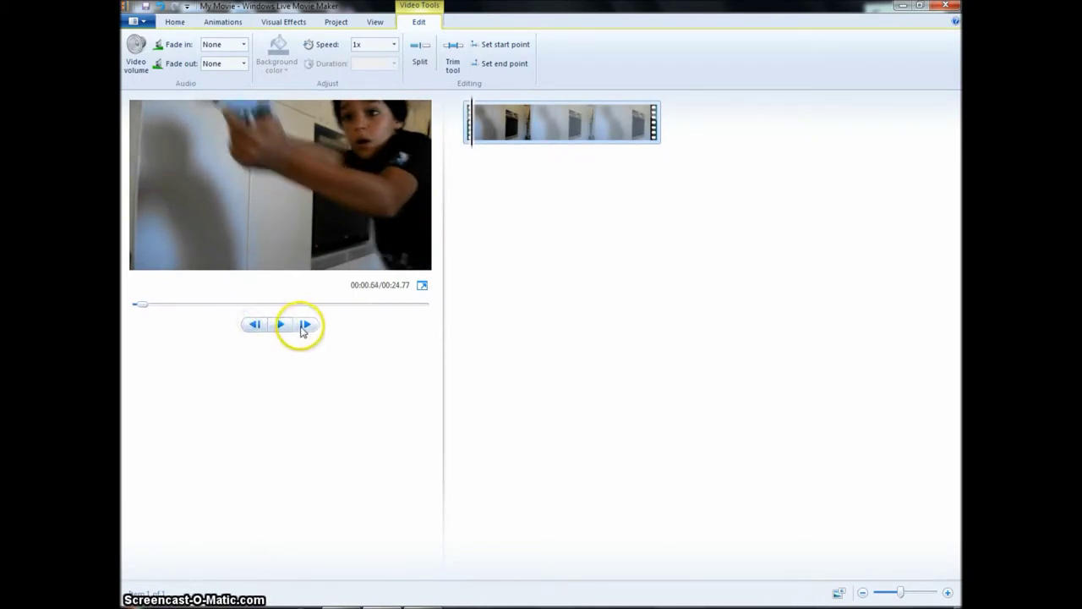
{"action": "left_click", "coordinate": [248, 325]}
{"action": "left_click", "coordinate": [249, 325]}
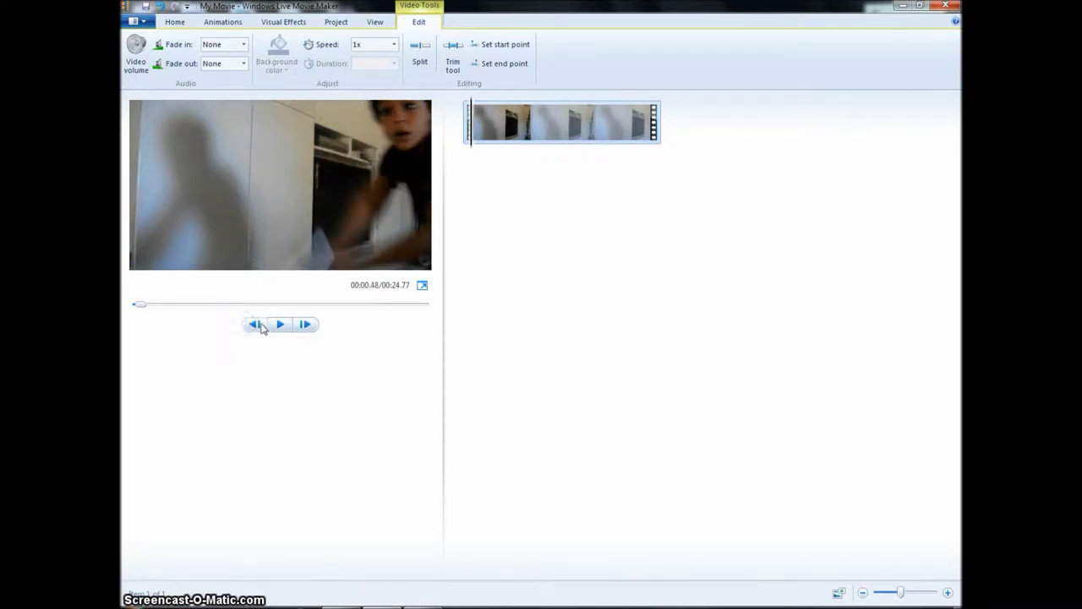
{"action": "left_click", "coordinate": [279, 325]}
{"action": "left_click", "coordinate": [295, 329]}
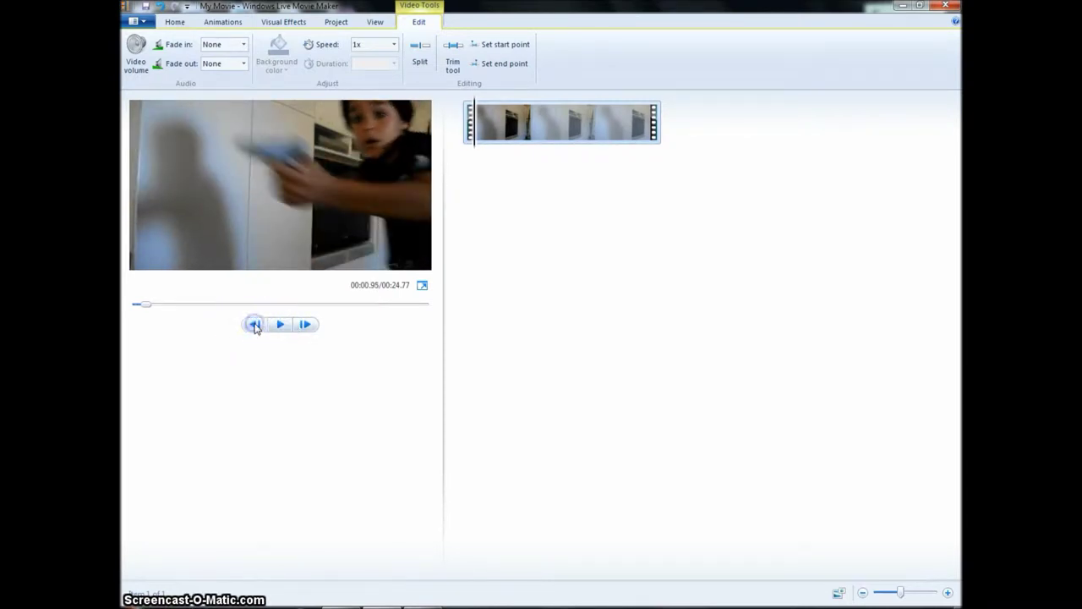
{"action": "left_click", "coordinate": [255, 325]}
{"action": "left_click", "coordinate": [255, 324]}
{"action": "left_click", "coordinate": [306, 326]}
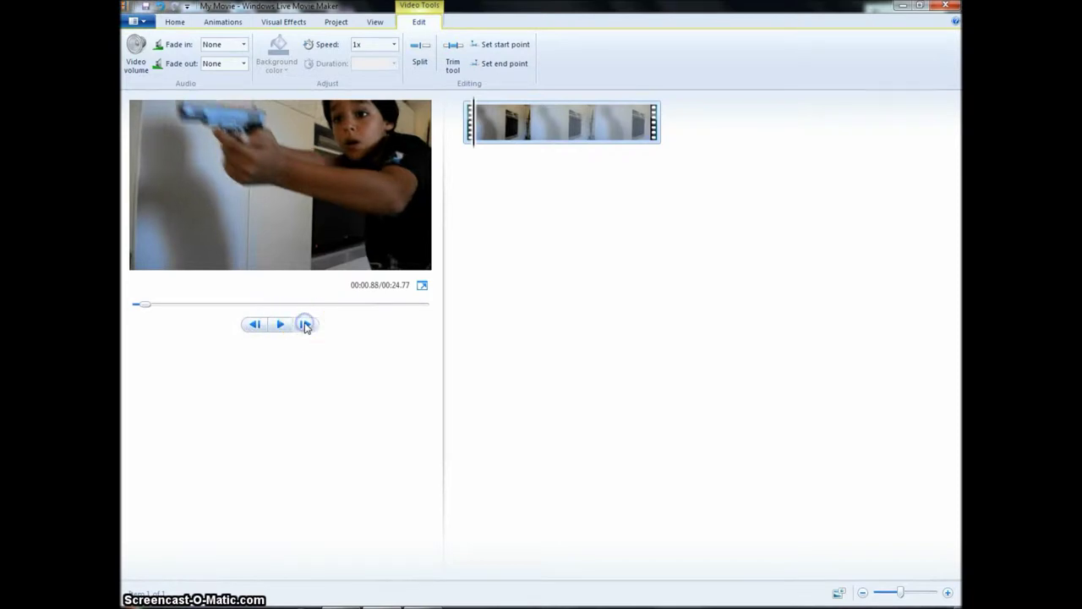
{"action": "left_click", "coordinate": [305, 326]}
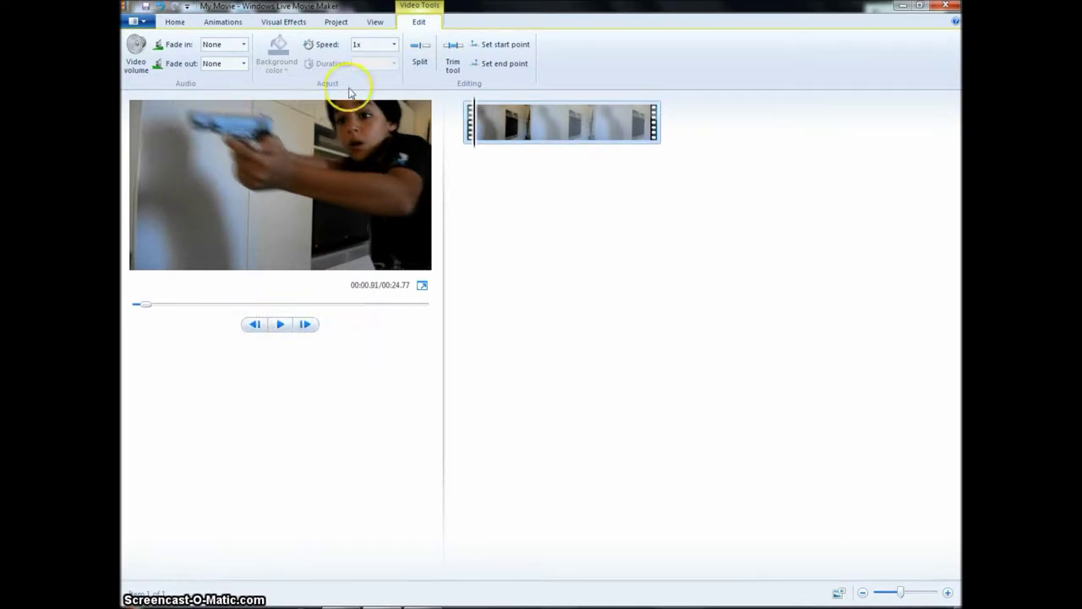
Step: Split the clip at 00:00.91 and save a snapshot of that frame named 'shot 1 gh'
{"action": "left_click", "coordinate": [419, 58]}
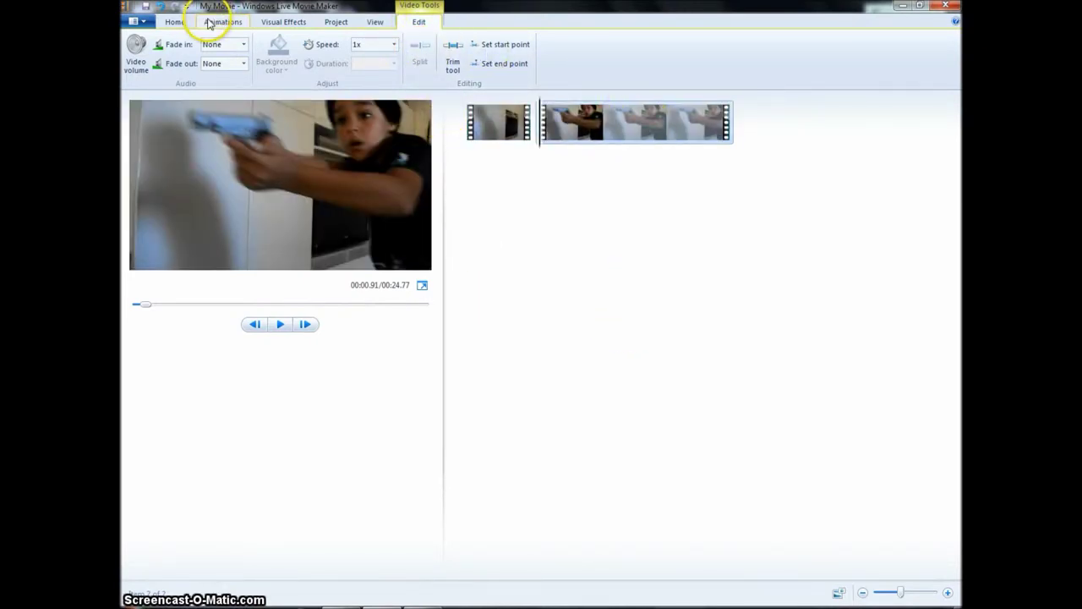
{"action": "left_click", "coordinate": [170, 23]}
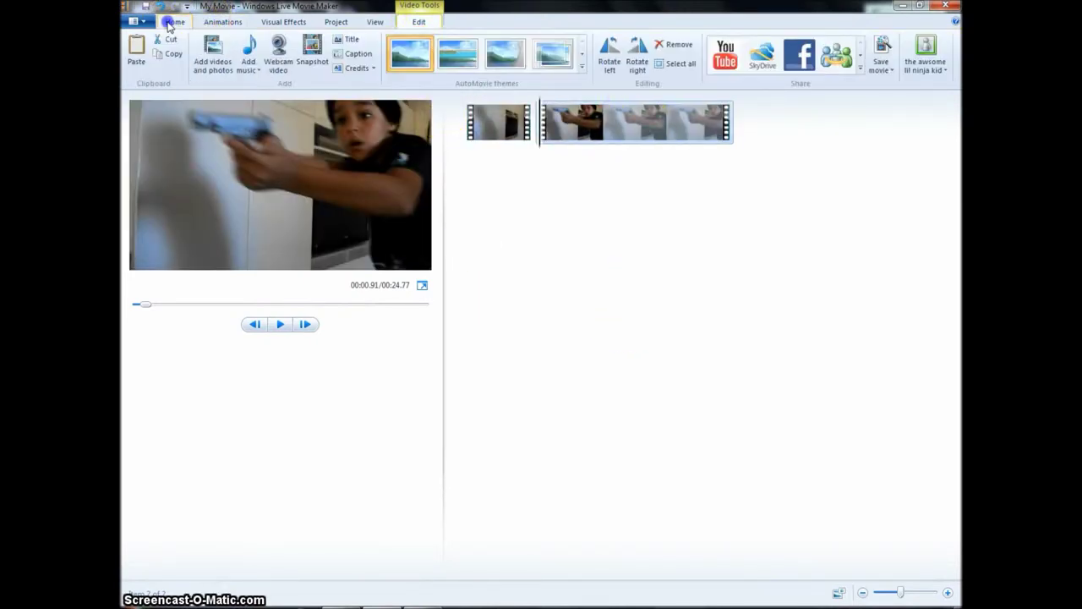
{"action": "left_click", "coordinate": [313, 57]}
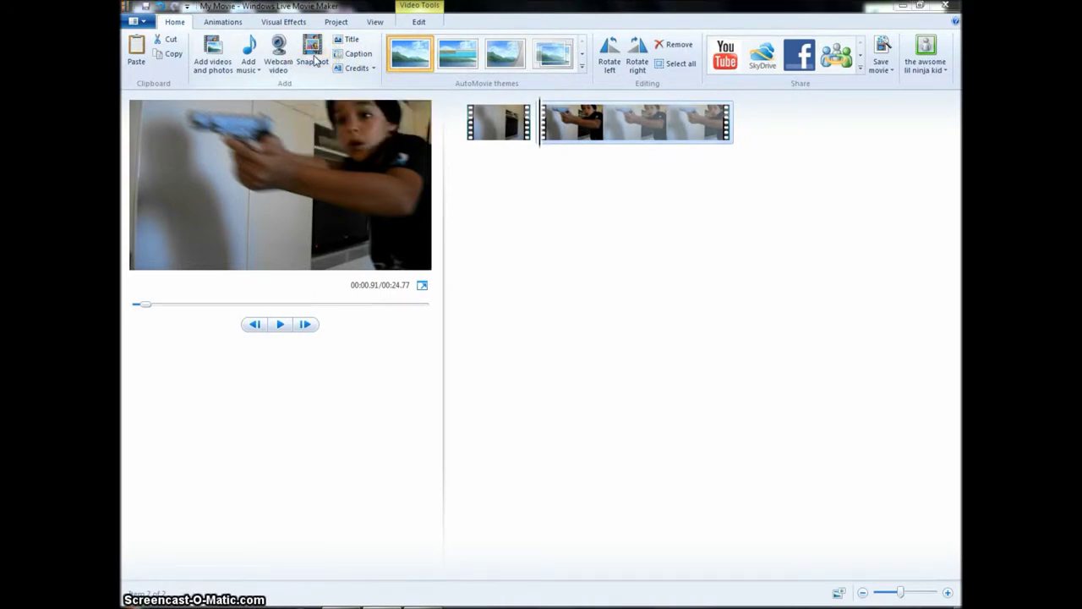
{"action": "left_click_drag", "start_coordinate": [358, 250], "coordinate": [307, 246]}
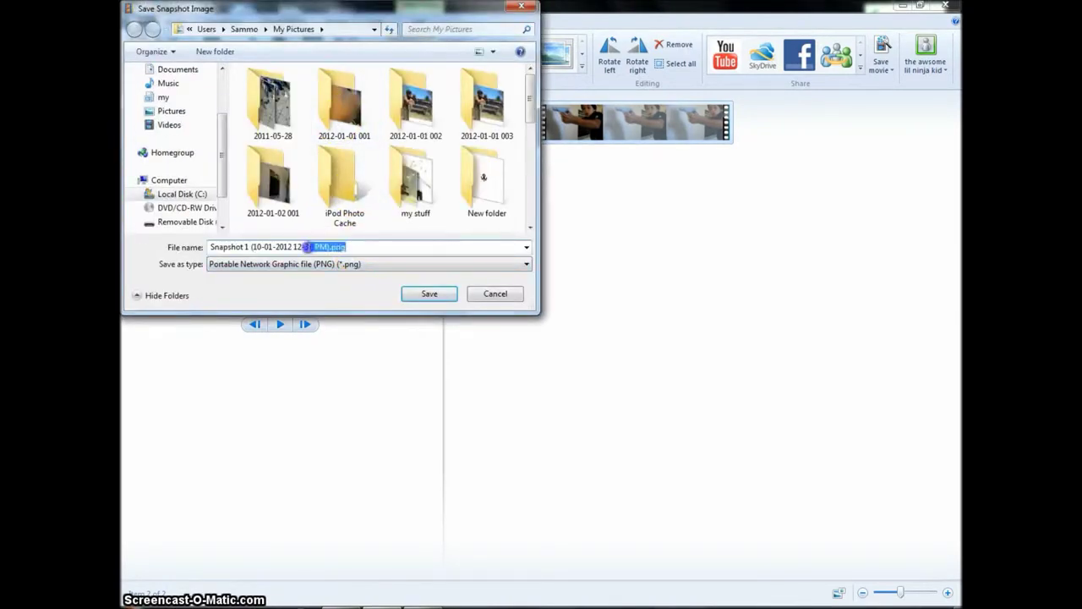
{"action": "key", "text": "BackSpace"}
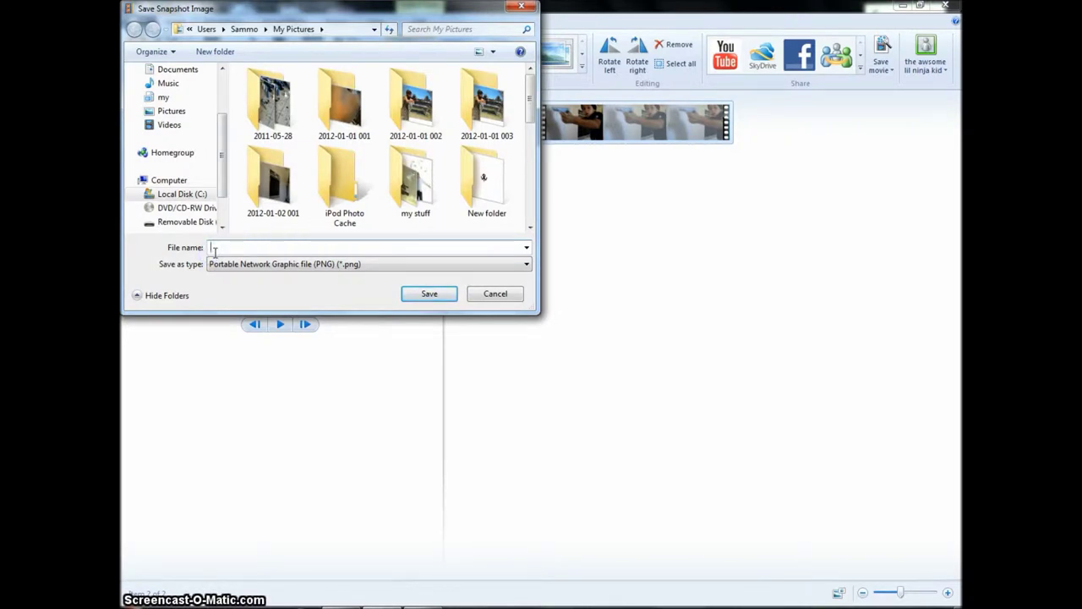
{"action": "type", "text": "shot"}
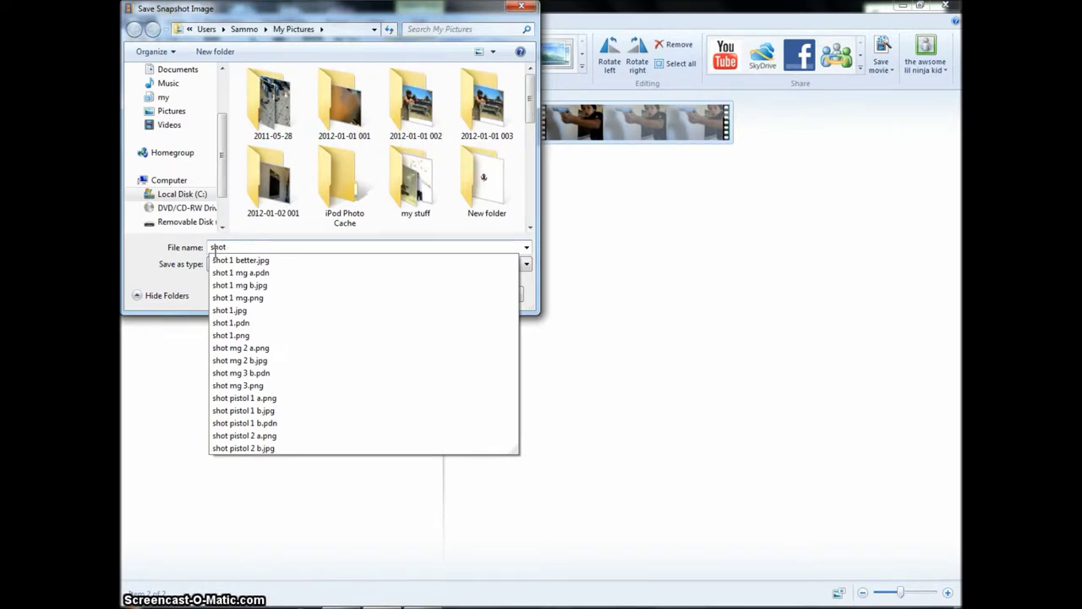
{"action": "type", "text": " 1 "}
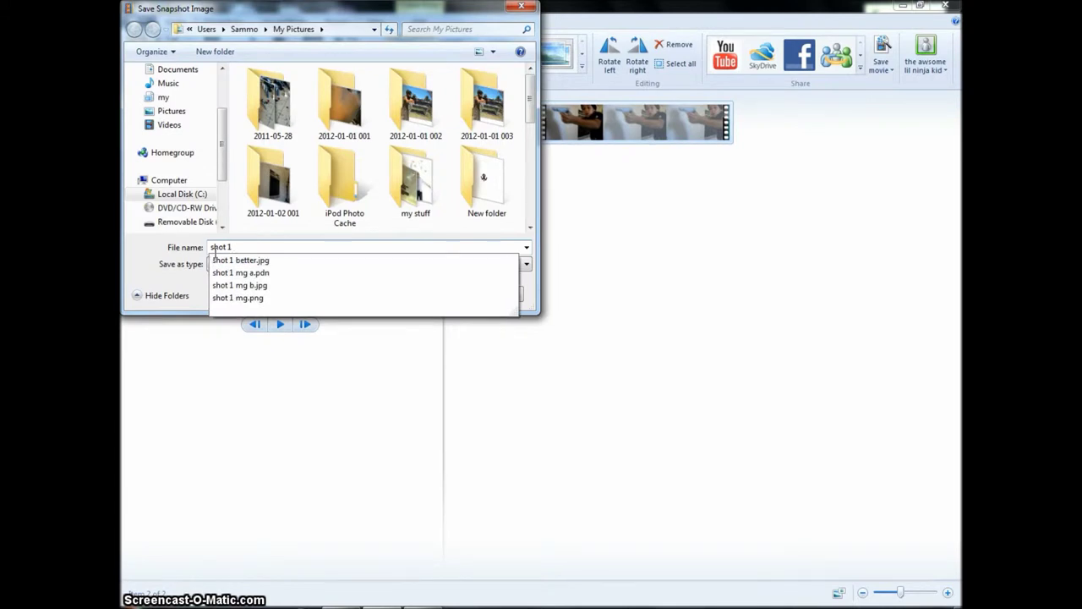
{"action": "type", "text": "gh"}
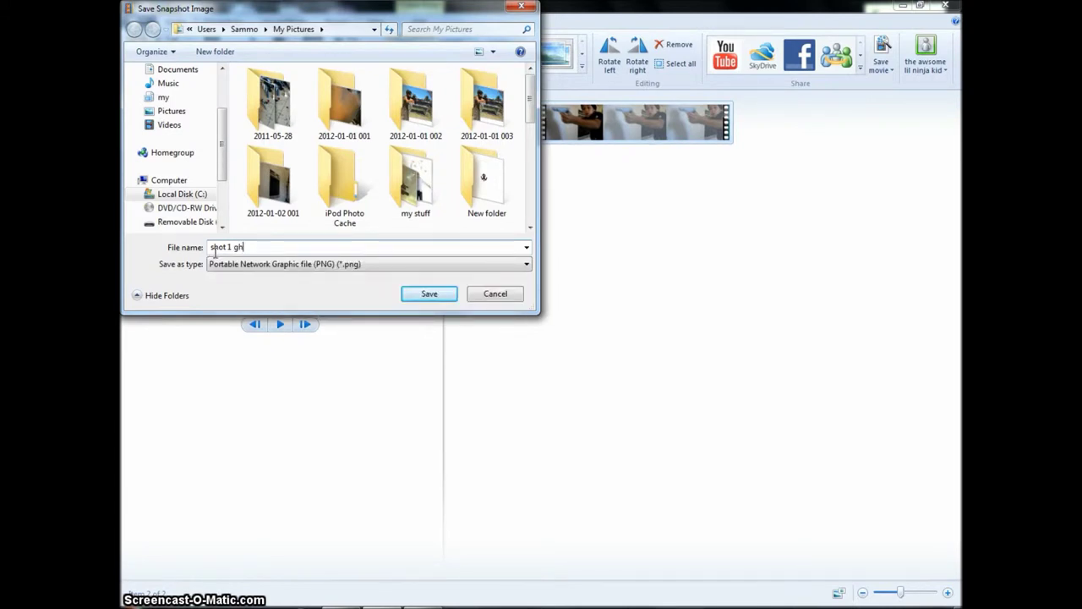
{"action": "left_click", "coordinate": [429, 293]}
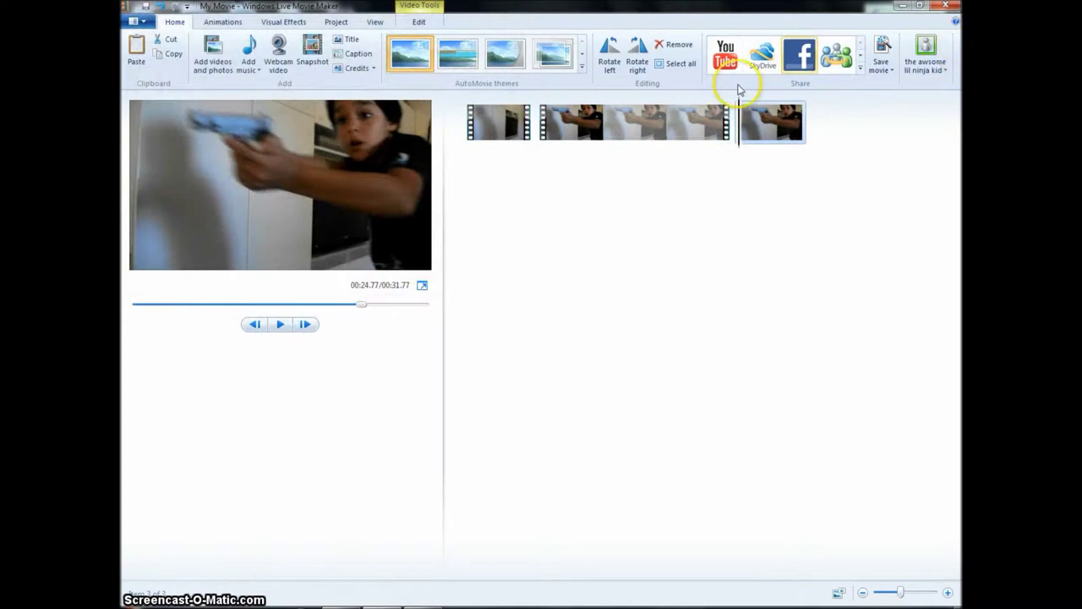
Step: Delete the snapshot clip from the storyboard, minimise Movie Maker and launch Paint.NET
{"action": "key", "text": "Delete"}
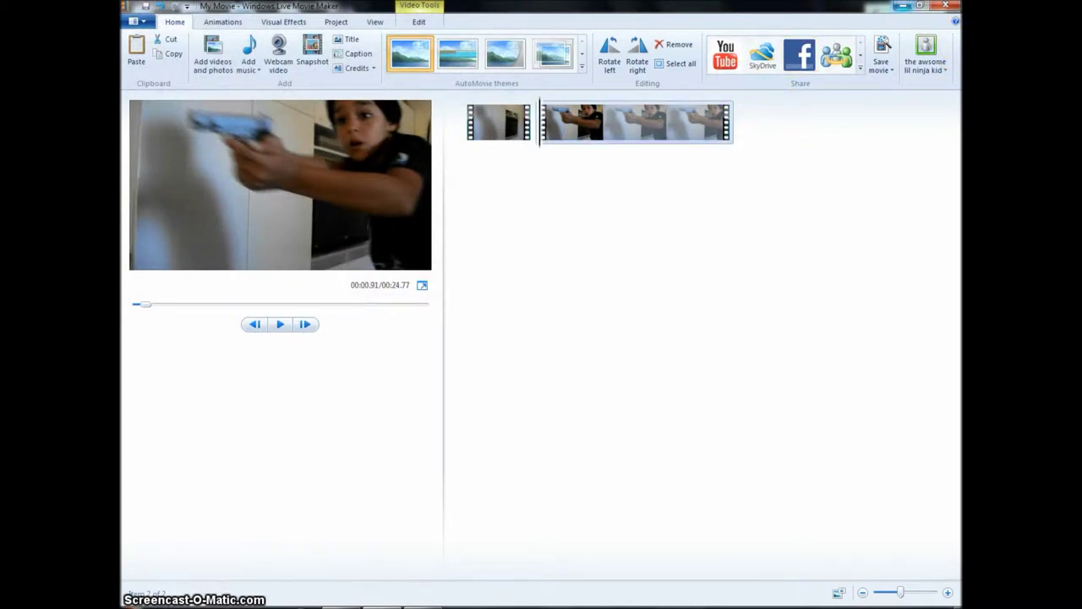
{"action": "left_click", "coordinate": [901, 6]}
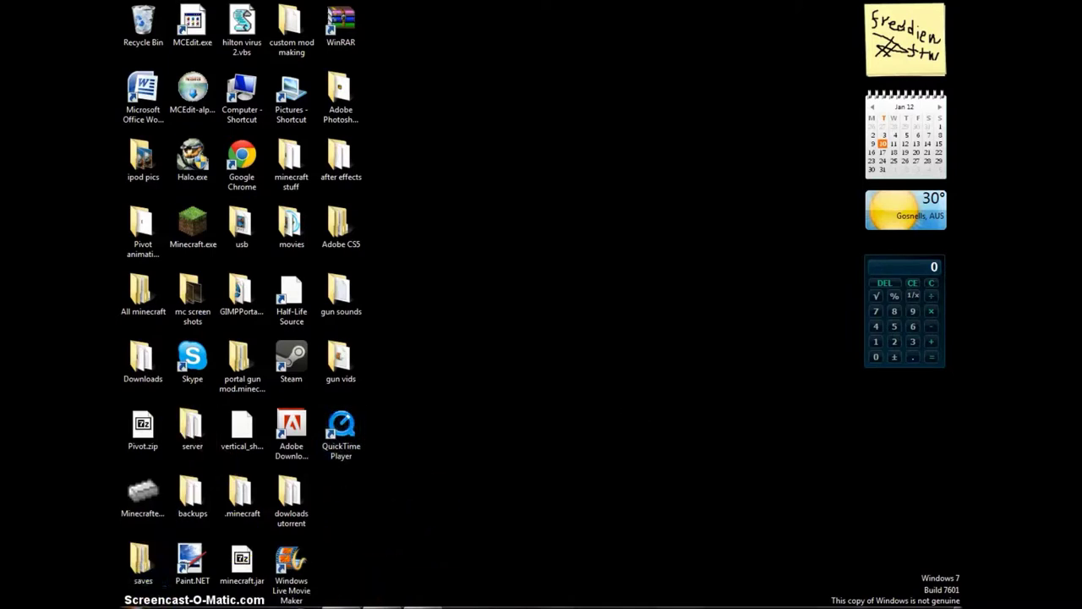
{"action": "left_click", "coordinate": [192, 564]}
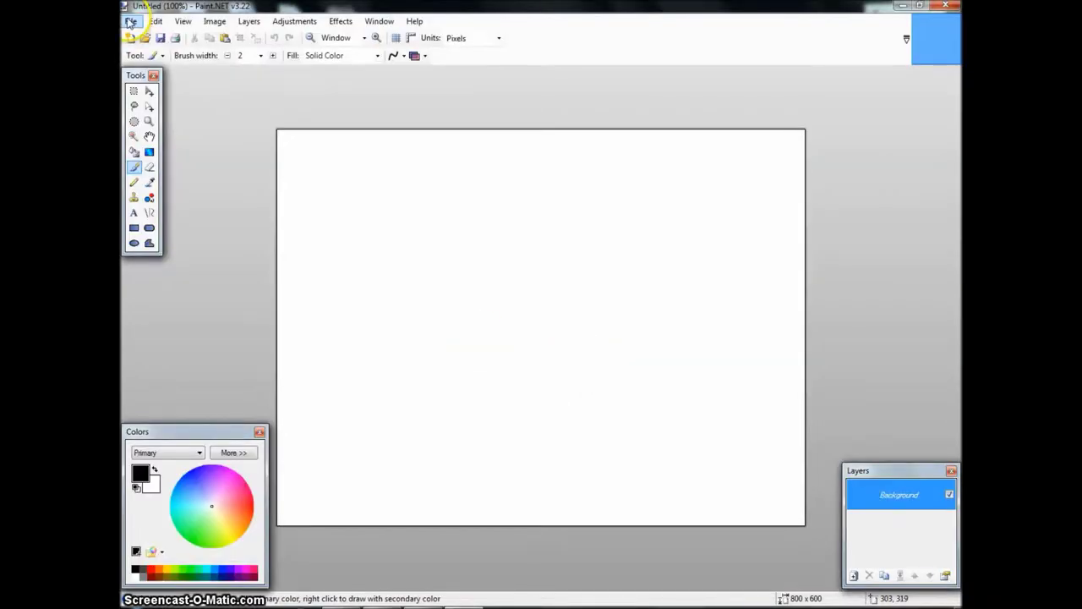
Step: Open 'shot 1 gh.png' in Paint.NET through File > Open
{"action": "left_click", "coordinate": [130, 21]}
{"action": "left_click", "coordinate": [130, 21]}
{"action": "left_click", "coordinate": [131, 21]}
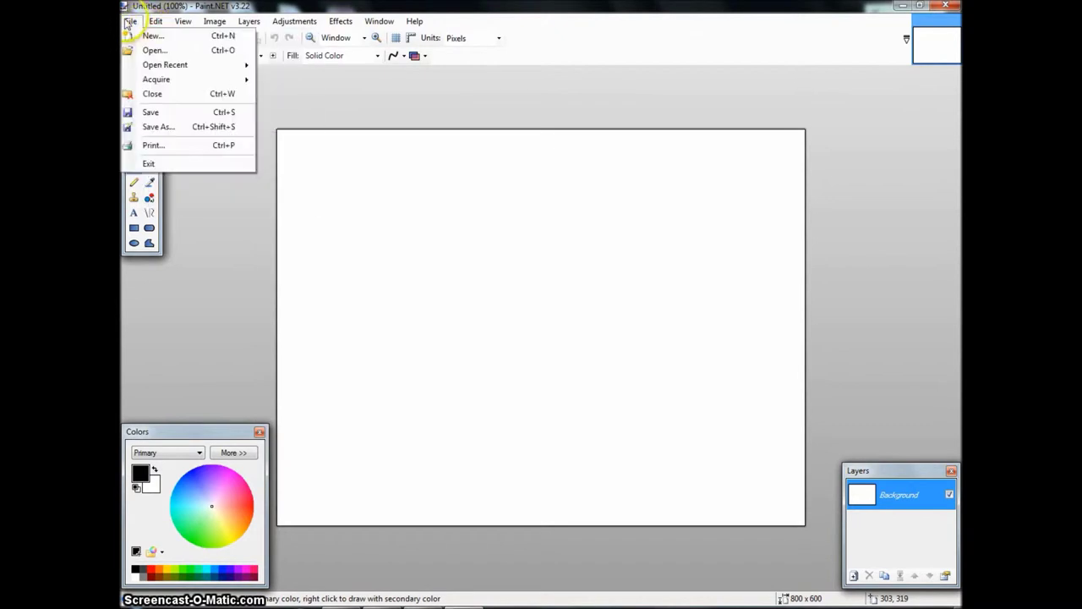
{"action": "left_click", "coordinate": [152, 49]}
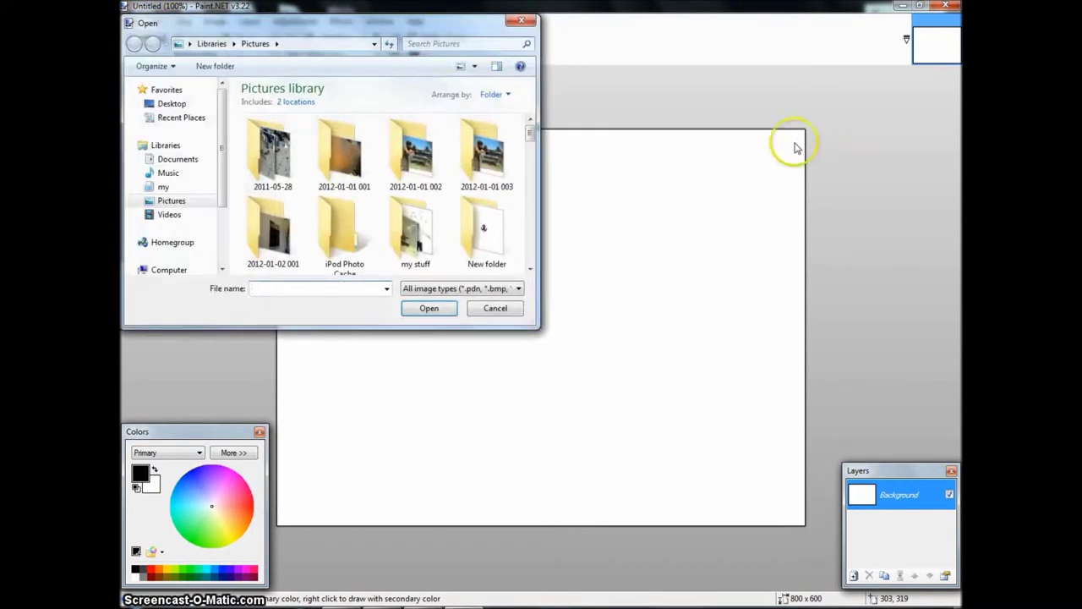
{"action": "scroll", "coordinate": [531, 144], "scroll_direction": "down", "scroll_amount": 2}
{"action": "mouse_move", "coordinate": [531, 144]}
{"action": "left_mouse_down"}
{"action": "mouse_move", "coordinate": [515, 259]}
{"action": "mouse_move", "coordinate": [546, 194]}
{"action": "mouse_move", "coordinate": [547, 144]}
{"action": "left_mouse_up"}
{"action": "left_click", "coordinate": [528, 270]}
{"action": "left_click", "coordinate": [528, 270]}
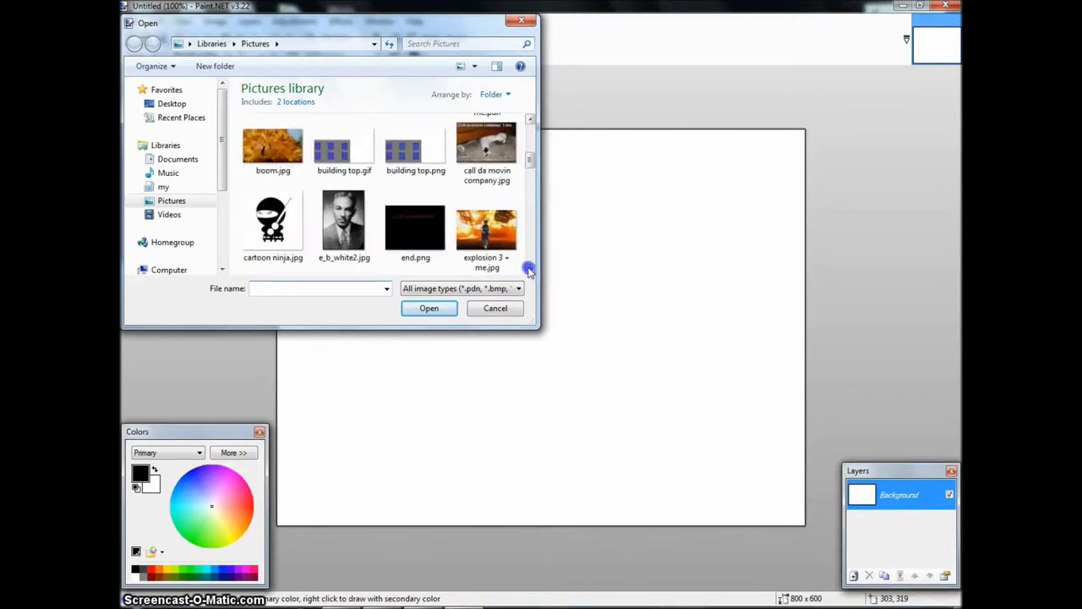
{"action": "left_click", "coordinate": [529, 270]}
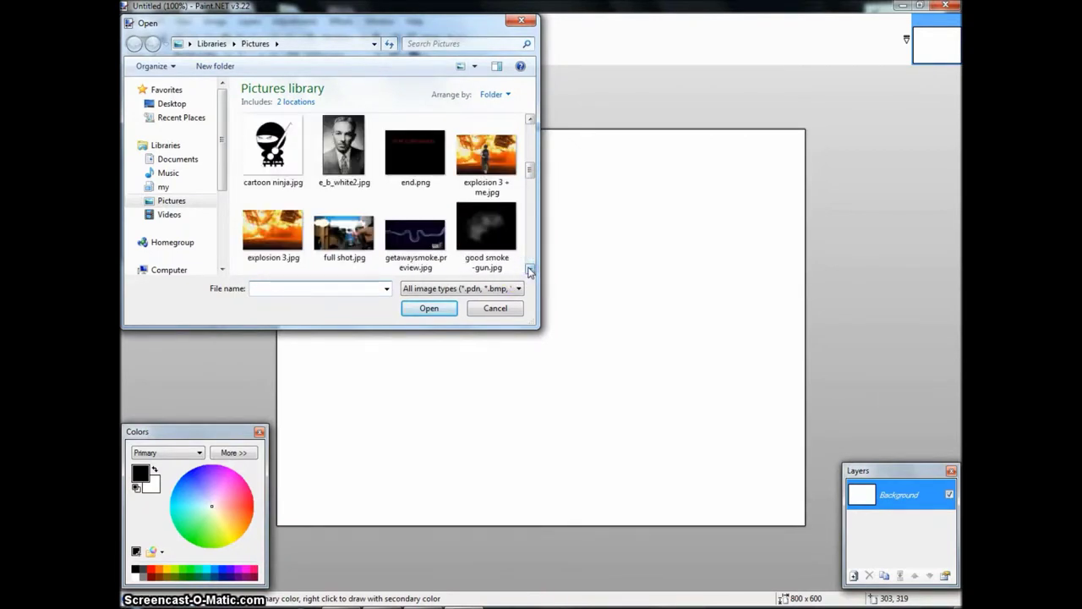
{"action": "left_click", "coordinate": [529, 269]}
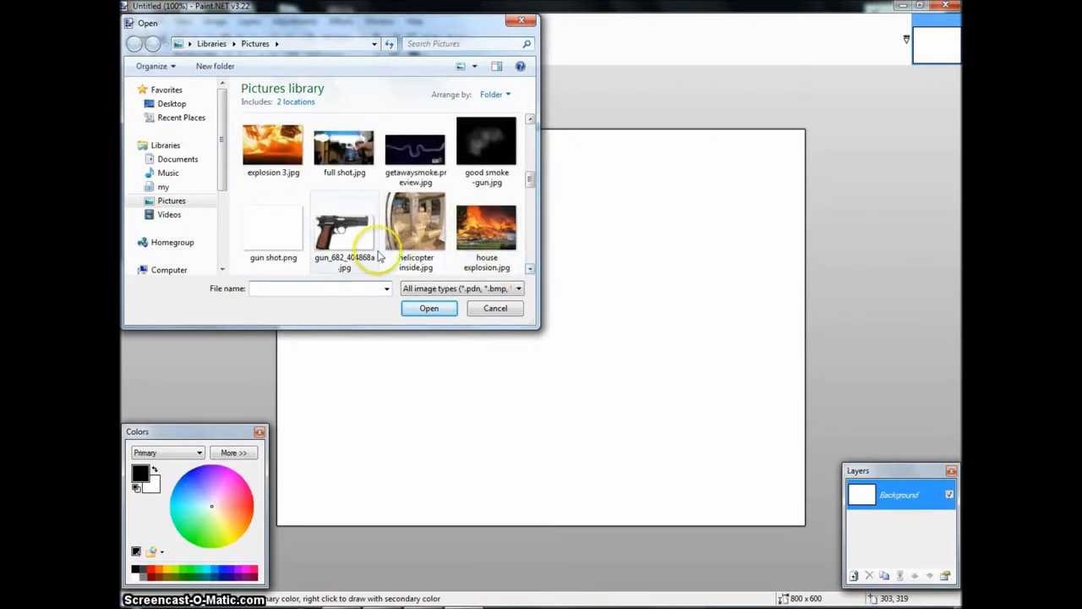
{"action": "left_click", "coordinate": [529, 269]}
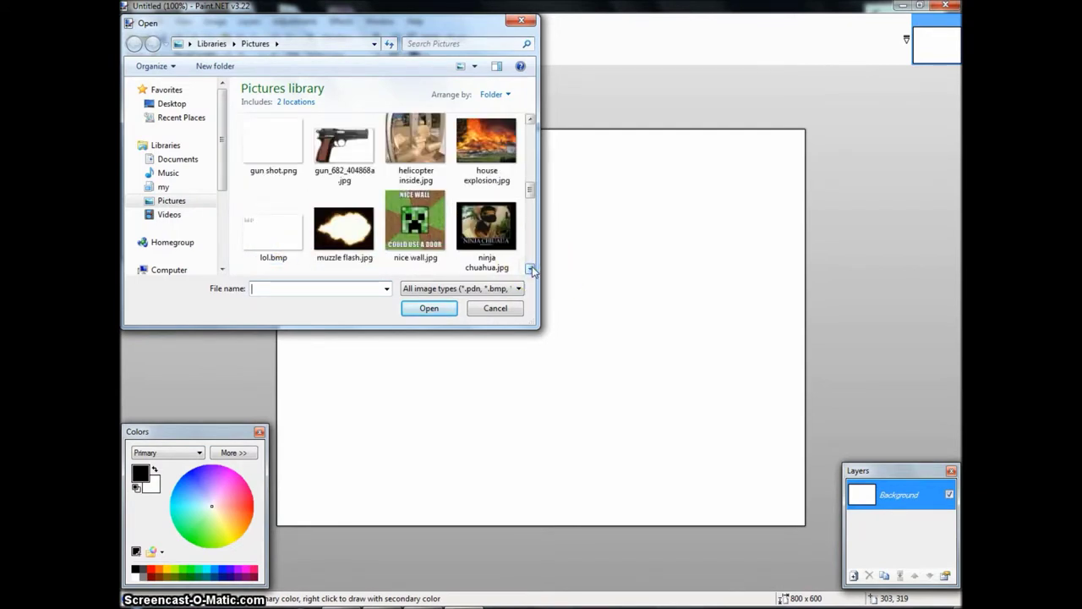
{"action": "left_click", "coordinate": [529, 269]}
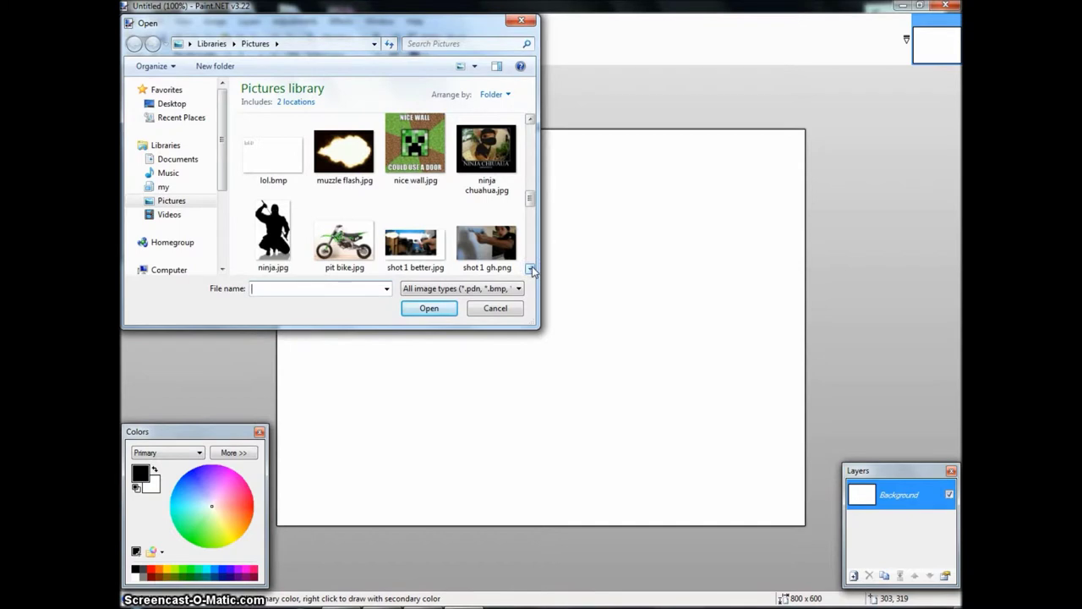
{"action": "double_click", "coordinate": [471, 254]}
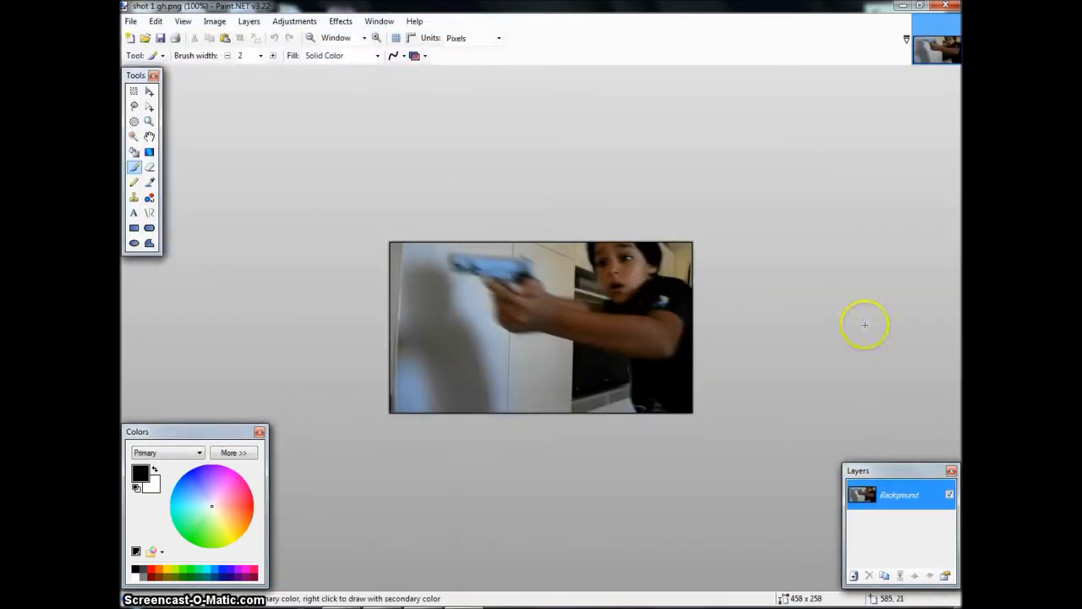
Step: Import 'muzzle flash.jpg' from the Pictures library as a new layer over the snapshot
{"action": "left_click", "coordinate": [248, 22]}
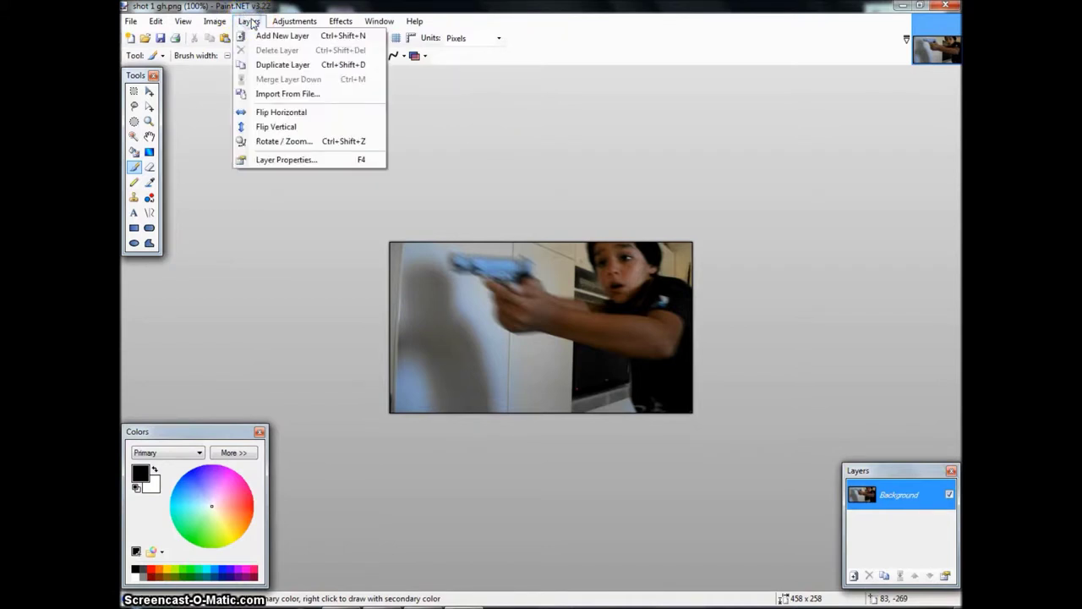
{"action": "left_click", "coordinate": [297, 95]}
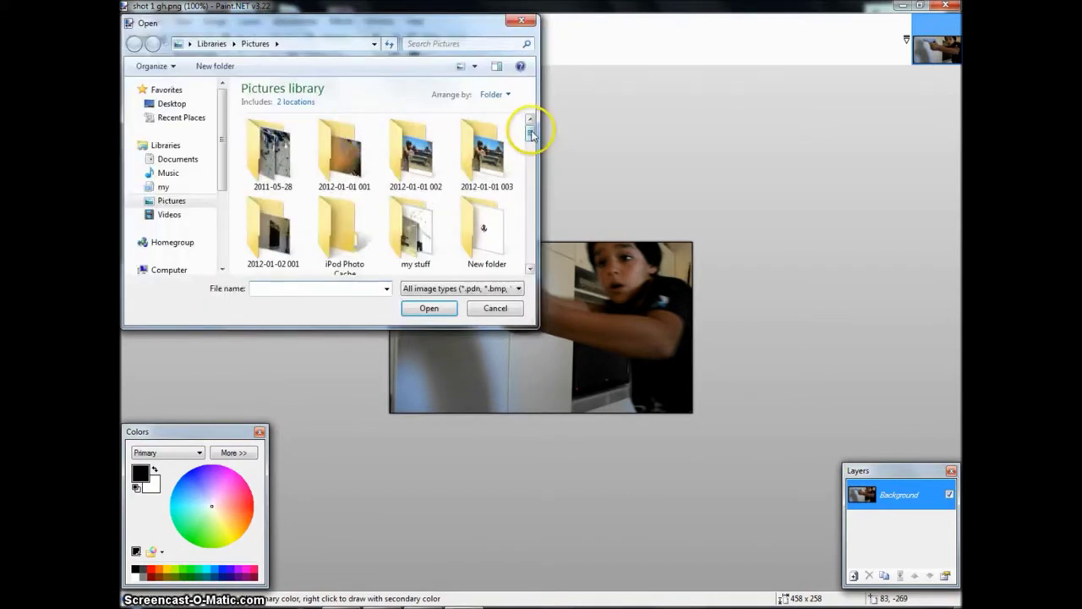
{"action": "left_click_drag", "start_coordinate": [531, 134], "coordinate": [528, 152]}
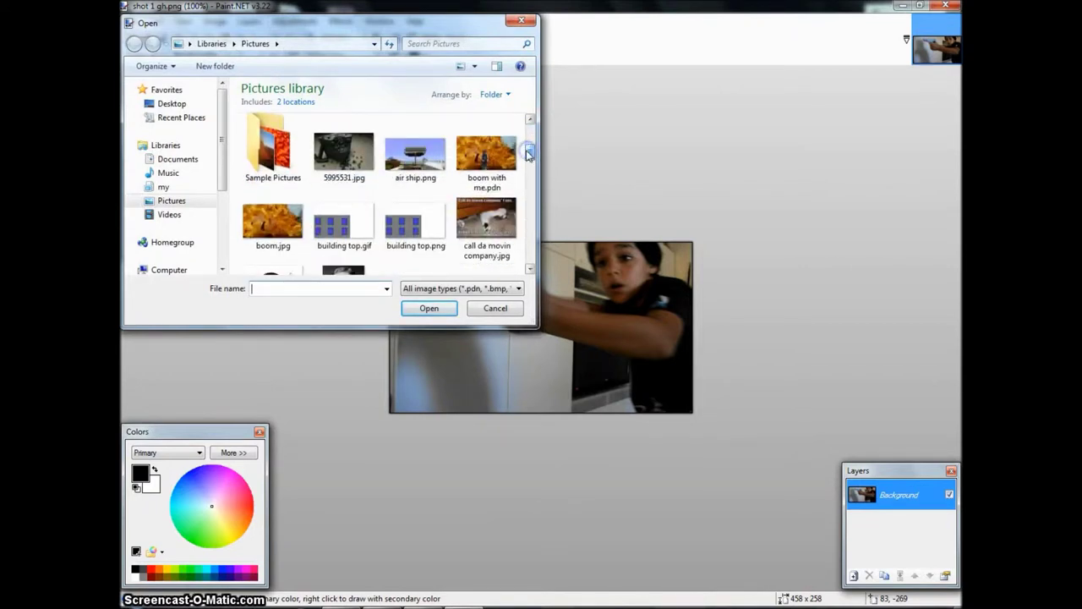
{"action": "left_click", "coordinate": [530, 269]}
{"action": "left_click", "coordinate": [530, 269]}
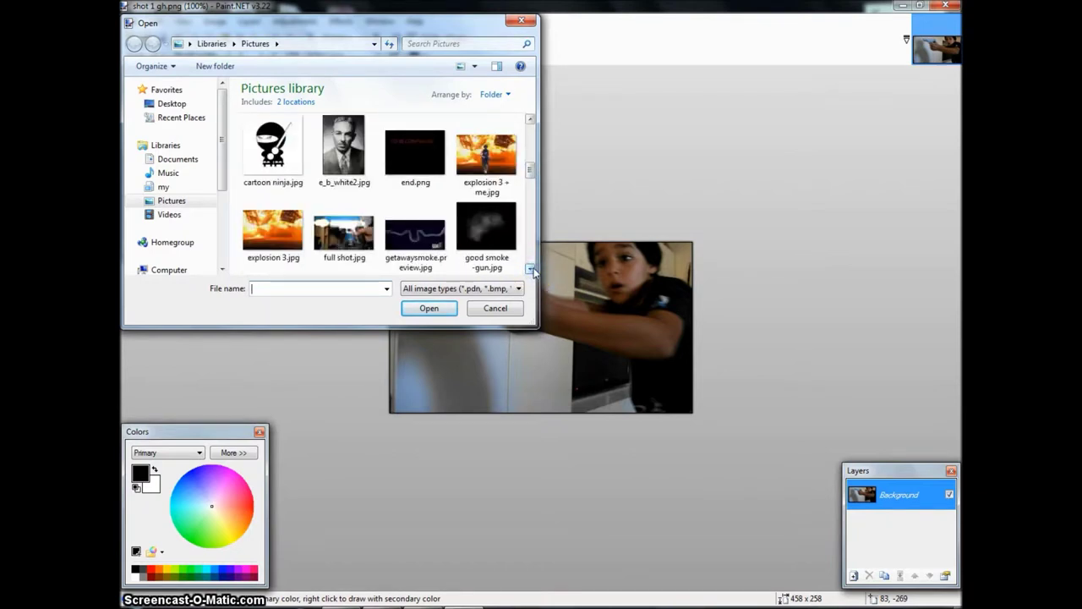
{"action": "left_click", "coordinate": [530, 268]}
{"action": "left_click", "coordinate": [530, 269]}
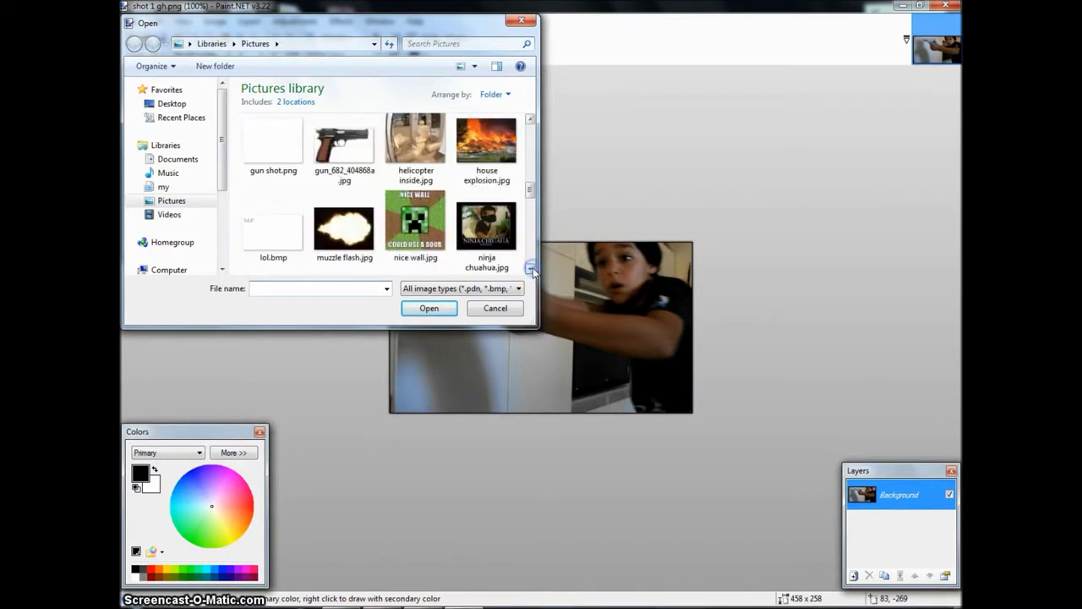
{"action": "left_click", "coordinate": [352, 222]}
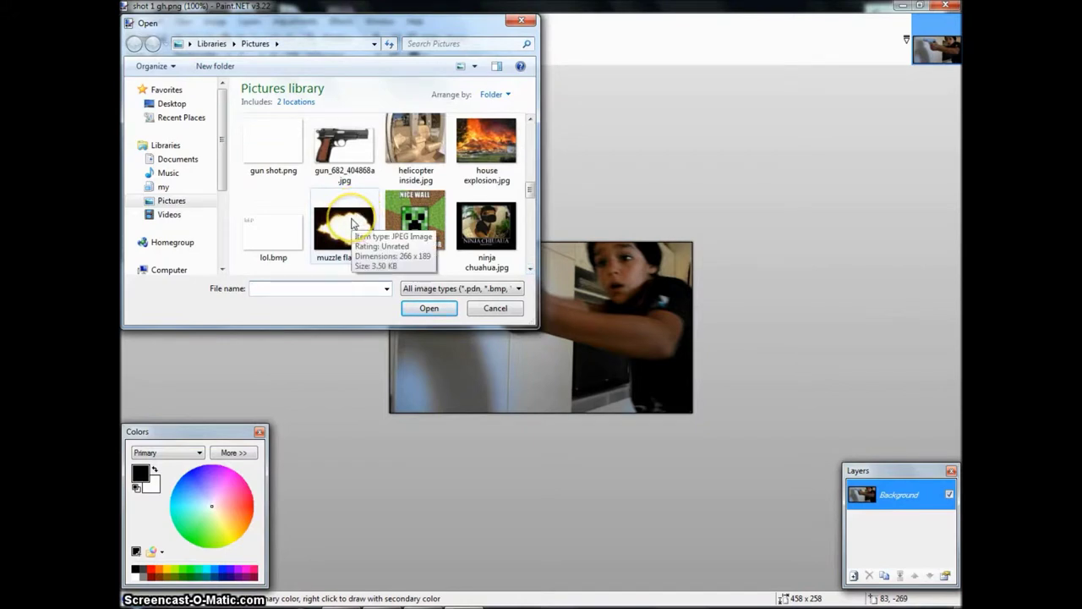
{"action": "double_click", "coordinate": [353, 222]}
Step: Nudge the muzzle flash right and down, then Magic Wand-select and delete its dark background
{"action": "left_click", "coordinate": [475, 303]}
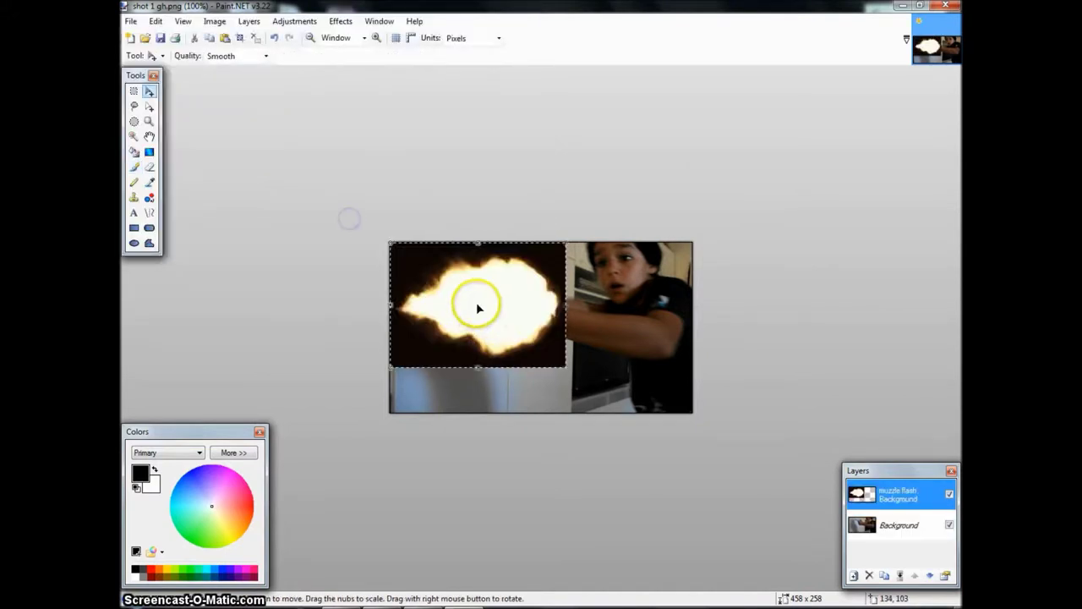
{"action": "left_click_drag", "start_coordinate": [475, 303], "coordinate": [489, 327]}
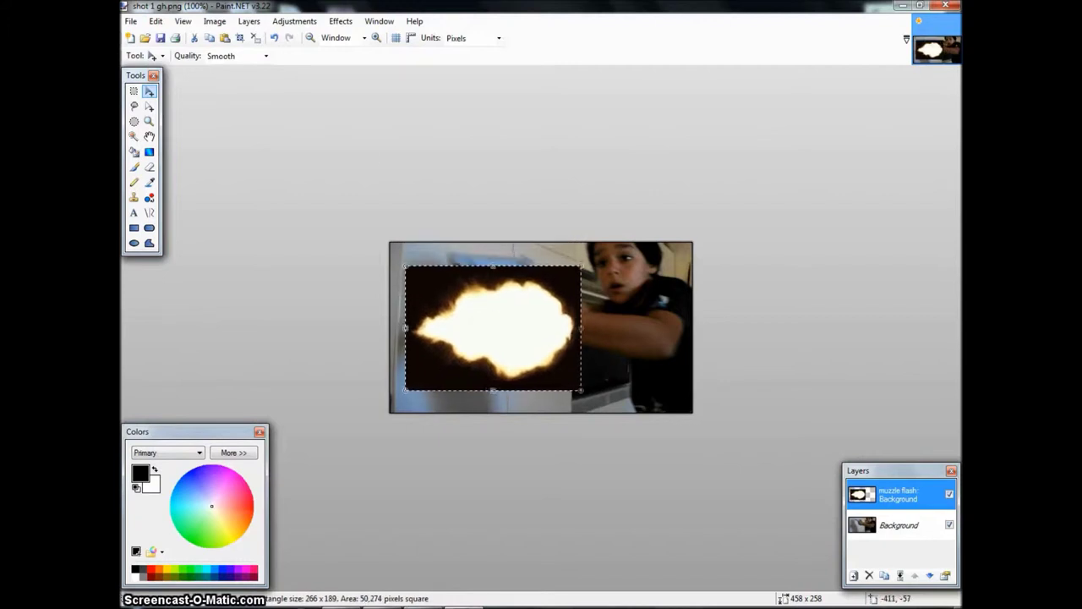
{"action": "left_click", "coordinate": [134, 136]}
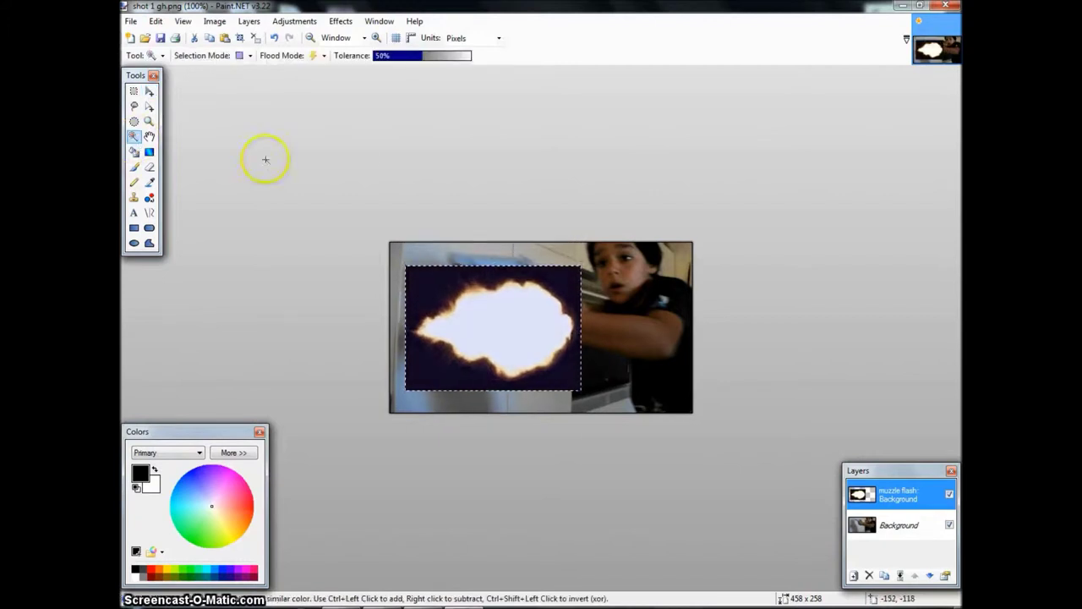
{"action": "left_click", "coordinate": [571, 278]}
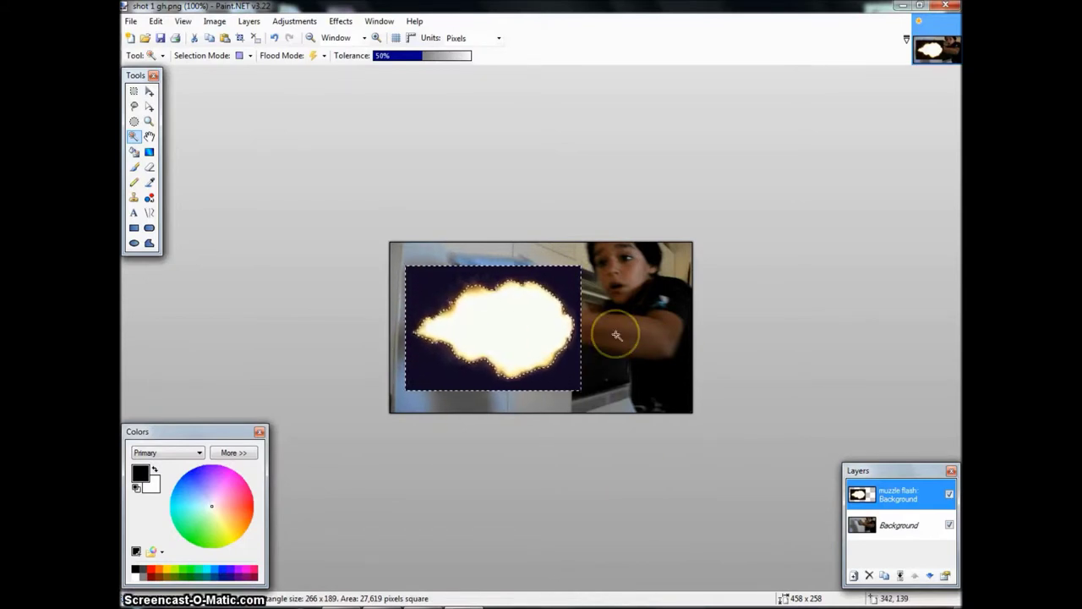
{"action": "key", "text": "Delete"}
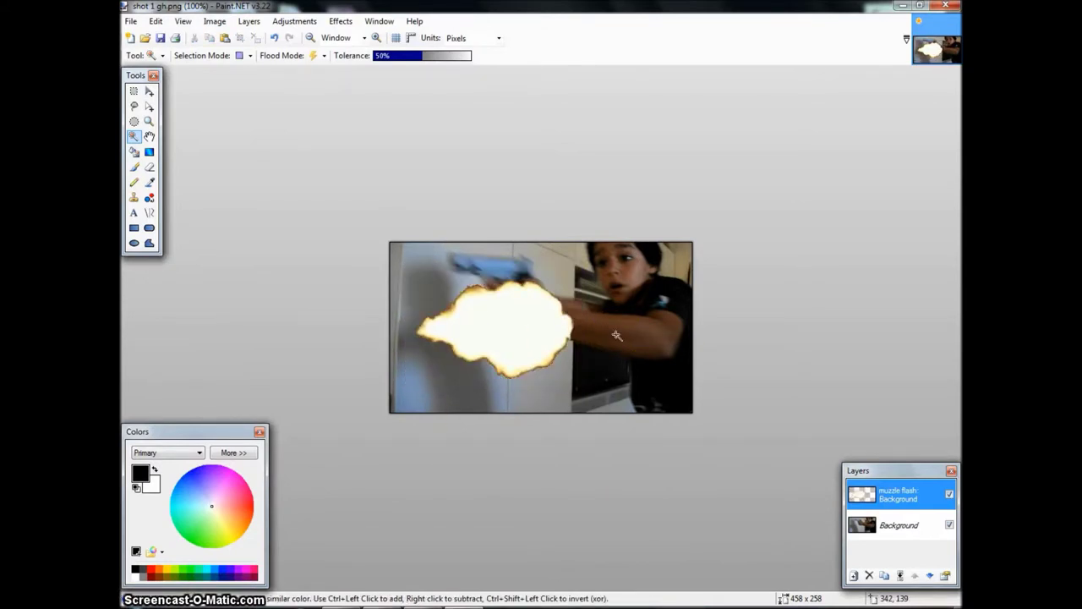
{"action": "left_click", "coordinate": [134, 91]}
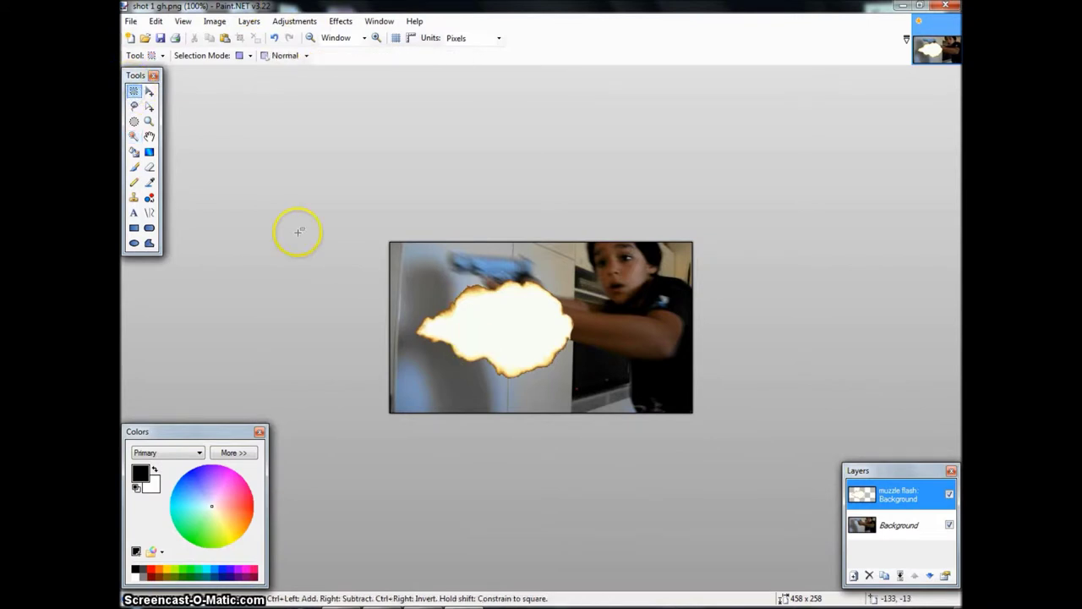
Step: Select the flash, then shrink and move it to the gun's muzzle tip near the top-left corner
{"action": "left_click_drag", "start_coordinate": [403, 254], "coordinate": [649, 401]}
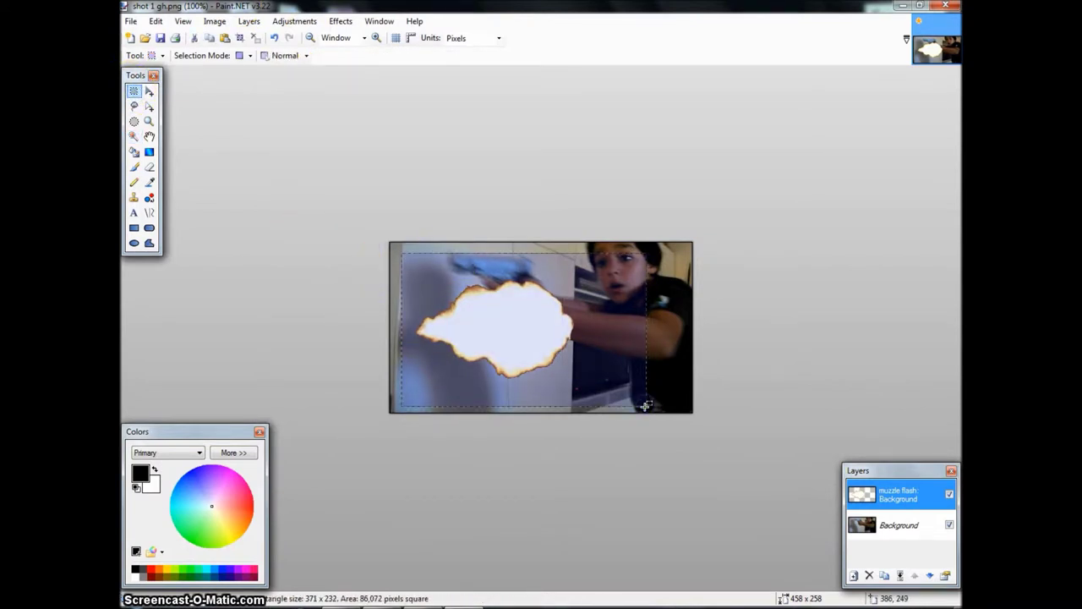
{"action": "left_click", "coordinate": [148, 92]}
{"action": "left_click_drag", "start_coordinate": [531, 343], "coordinate": [536, 326]}
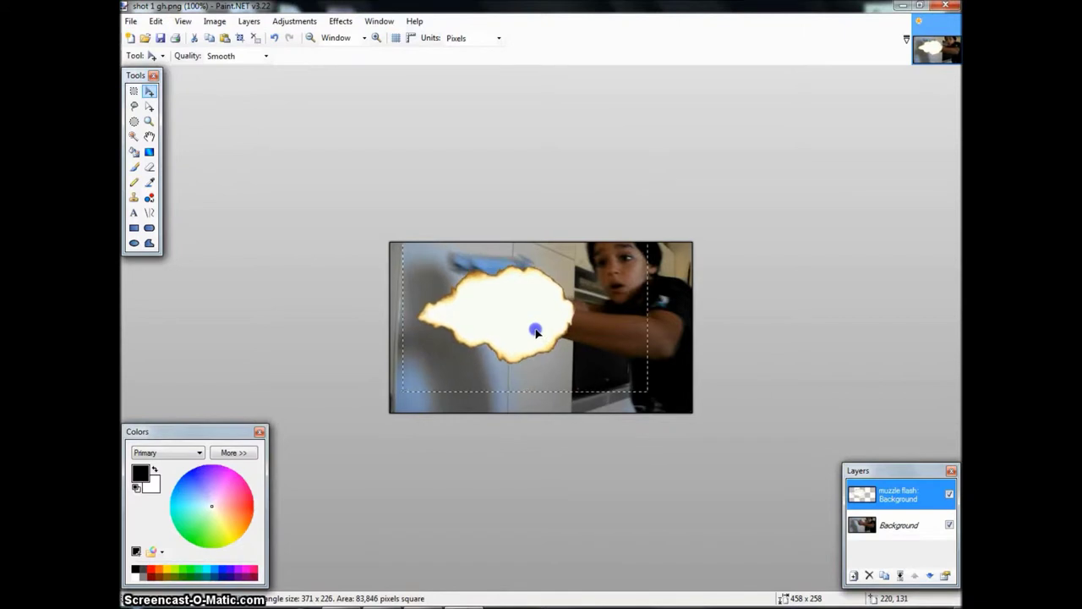
{"action": "left_click_drag", "start_coordinate": [648, 391], "coordinate": [651, 399]}
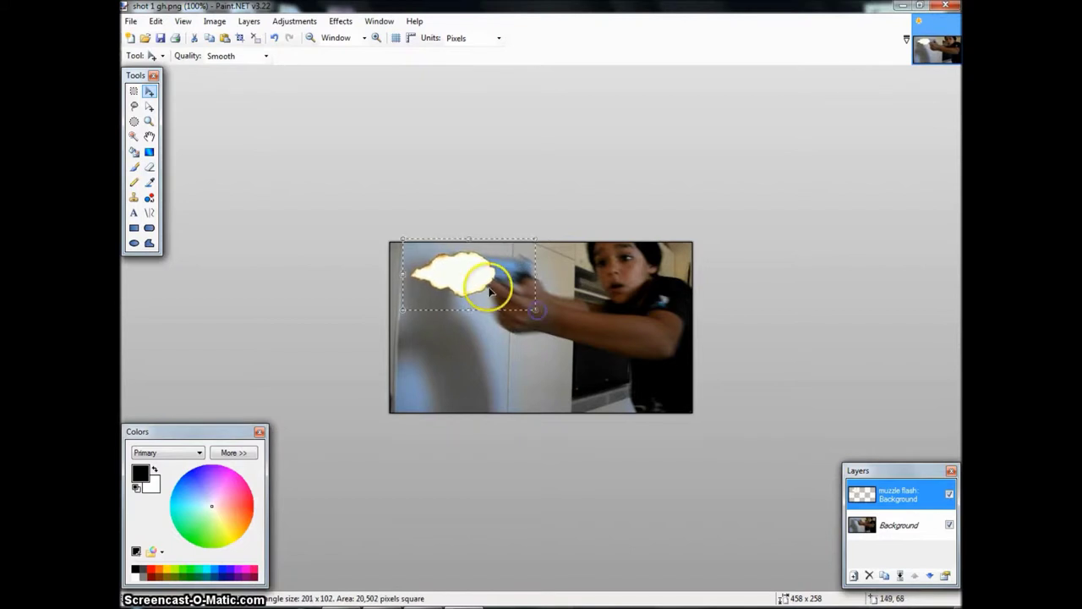
{"action": "left_click_drag", "start_coordinate": [484, 281], "coordinate": [491, 328]}
{"action": "left_click", "coordinate": [541, 354]}
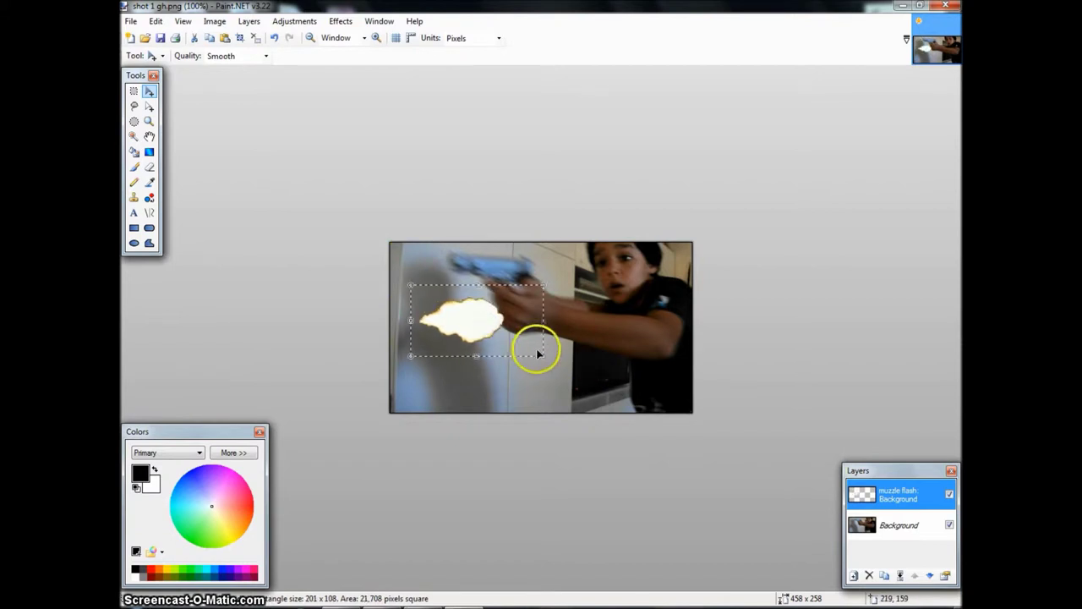
{"action": "mouse_move", "coordinate": [549, 355]}
{"action": "left_mouse_down"}
{"action": "mouse_move", "coordinate": [620, 337]}
{"action": "mouse_move", "coordinate": [606, 357]}
{"action": "mouse_move", "coordinate": [560, 358]}
{"action": "mouse_move", "coordinate": [568, 350]}
{"action": "mouse_move", "coordinate": [437, 307]}
{"action": "mouse_move", "coordinate": [414, 282]}
{"action": "mouse_move", "coordinate": [543, 374]}
{"action": "left_mouse_up"}
{"action": "left_click_drag", "start_coordinate": [621, 359], "coordinate": [606, 339]}
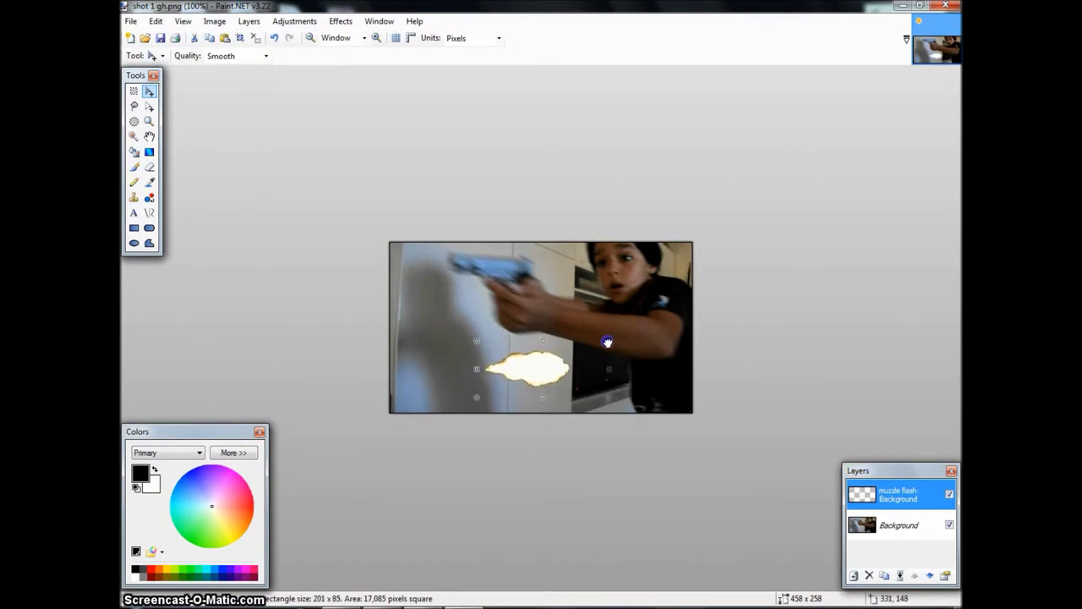
{"action": "left_click_drag", "start_coordinate": [528, 368], "coordinate": [405, 261]}
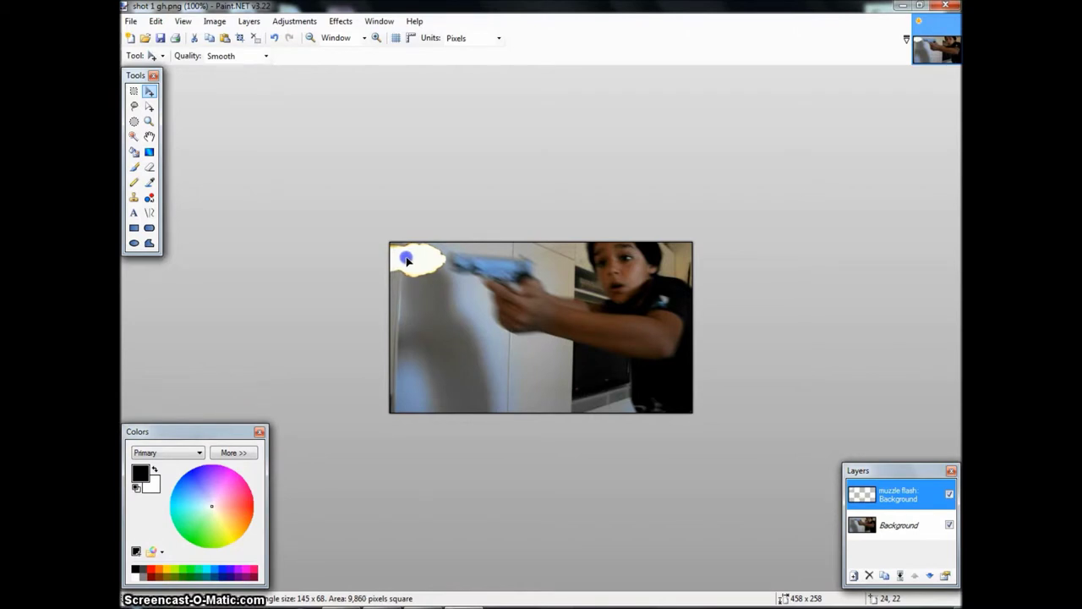
{"action": "left_click", "coordinate": [127, 20]}
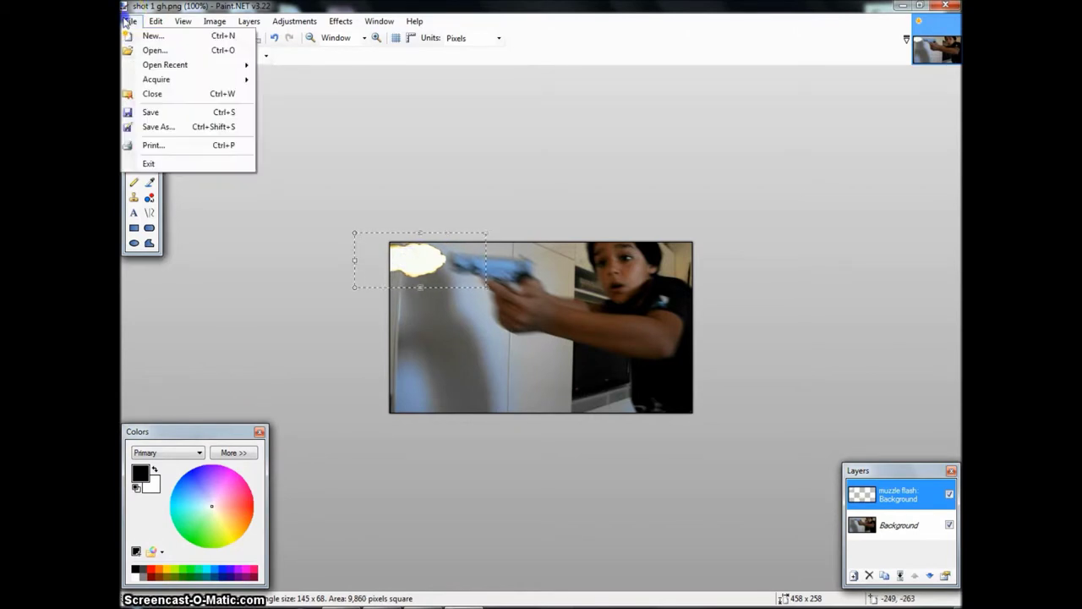
Step: Save the image as JPEG 'shot 1 gh a' at quality 100, flattening the layers
{"action": "left_click", "coordinate": [178, 111]}
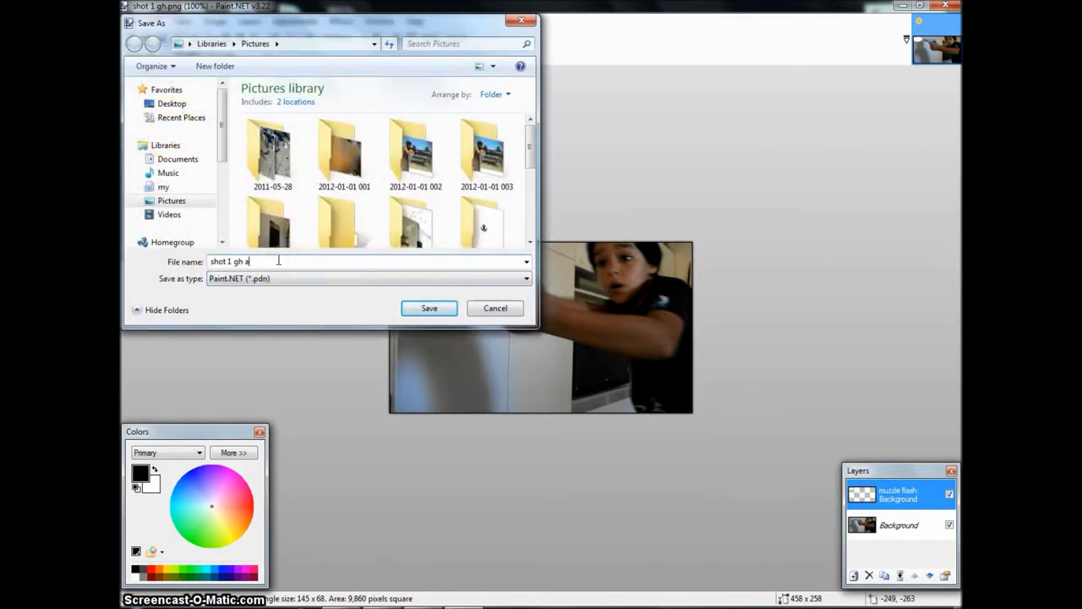
{"action": "left_click", "coordinate": [410, 282]}
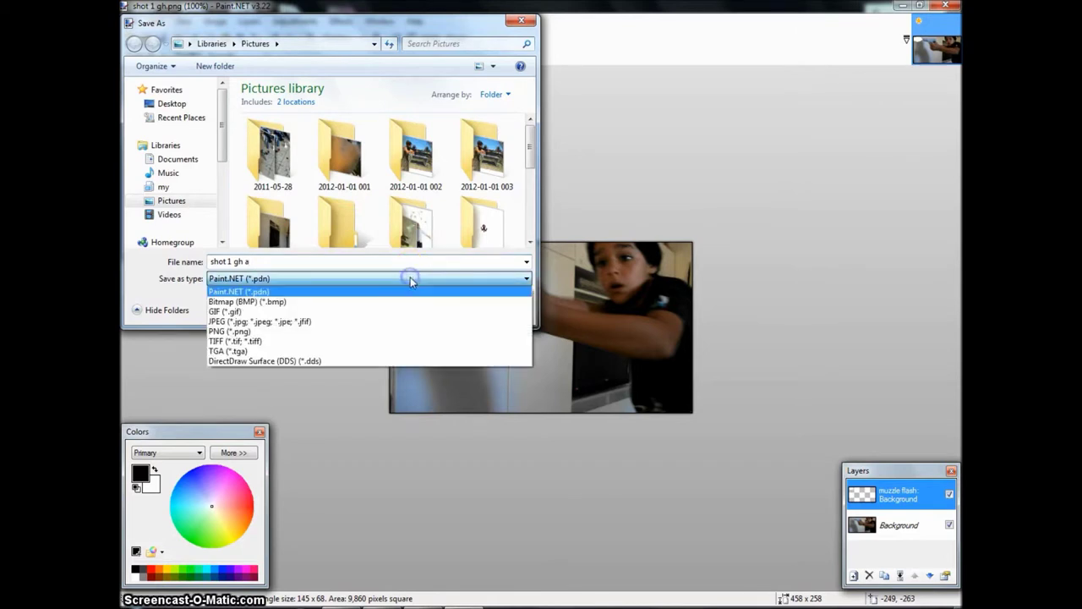
{"action": "left_click", "coordinate": [372, 322]}
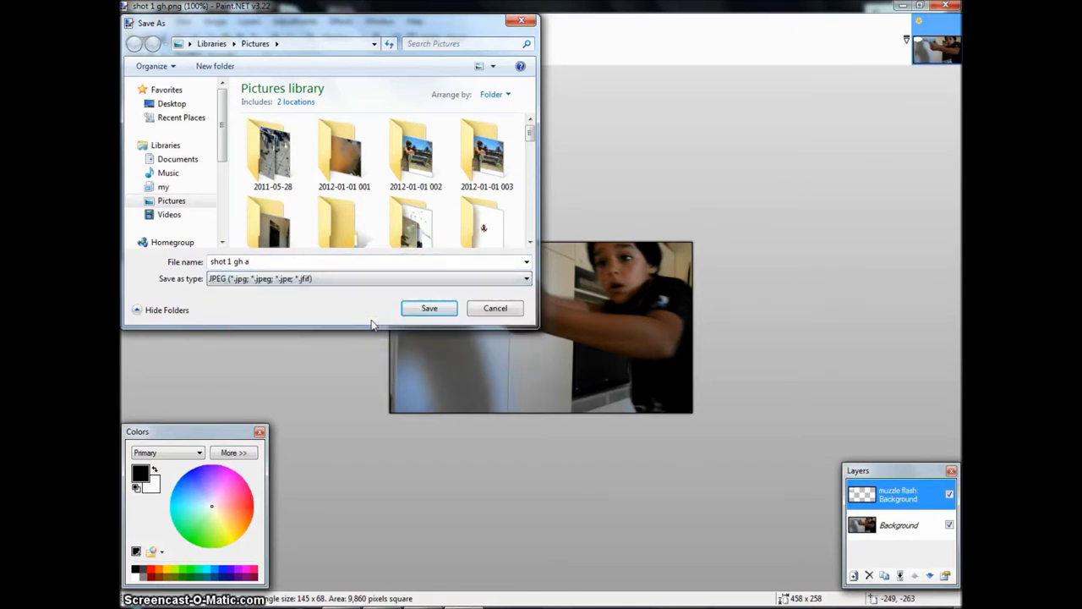
{"action": "left_click", "coordinate": [428, 308]}
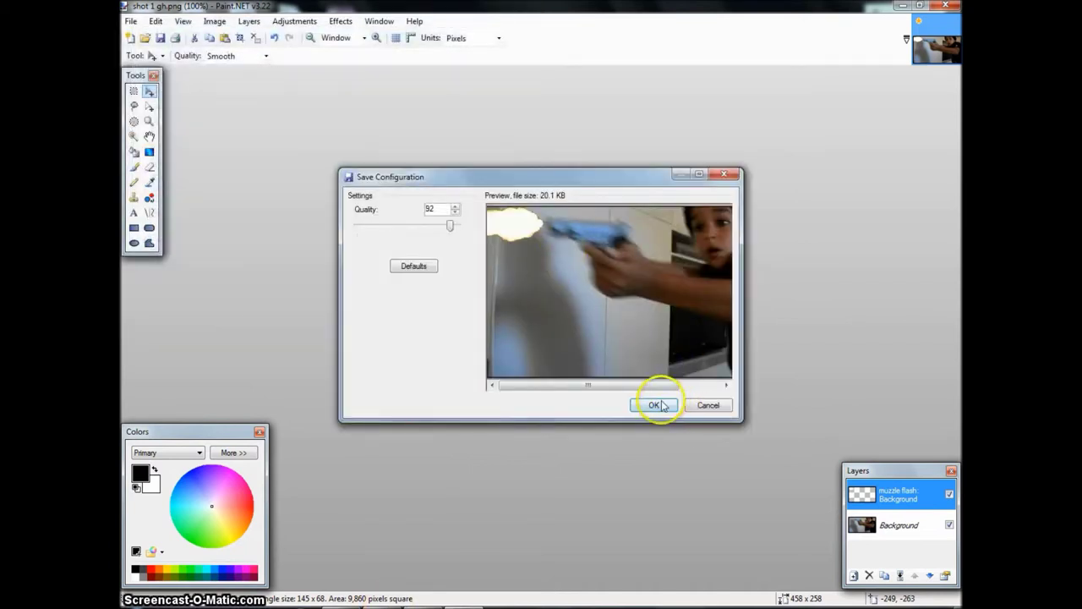
{"action": "left_click_drag", "start_coordinate": [584, 386], "coordinate": [529, 376]}
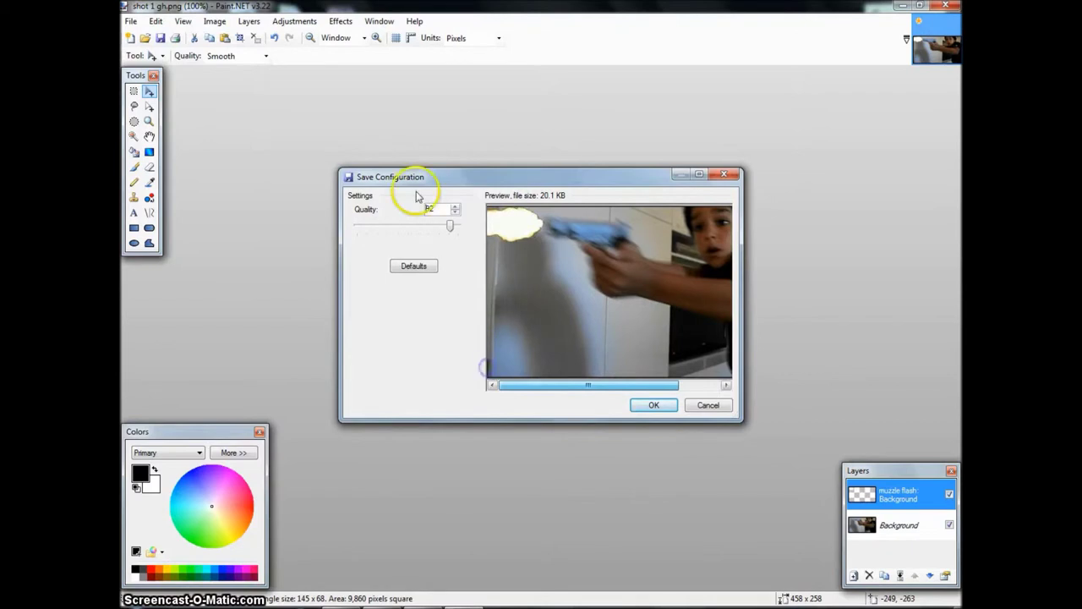
{"action": "left_click_drag", "start_coordinate": [449, 223], "coordinate": [332, 234]}
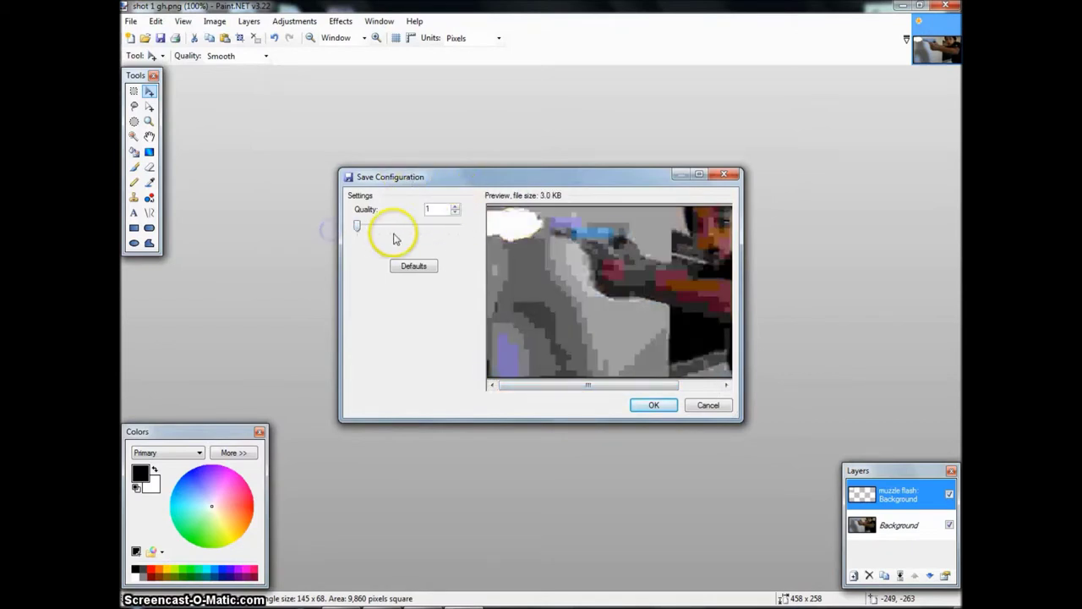
{"action": "left_click_drag", "start_coordinate": [357, 228], "coordinate": [494, 242]}
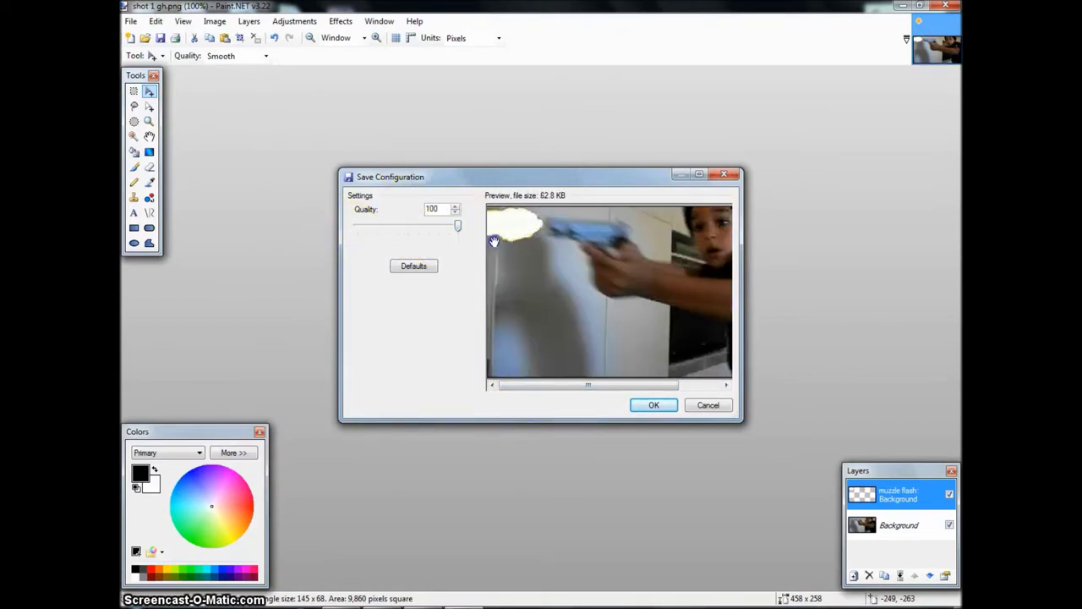
{"action": "left_click", "coordinate": [654, 406]}
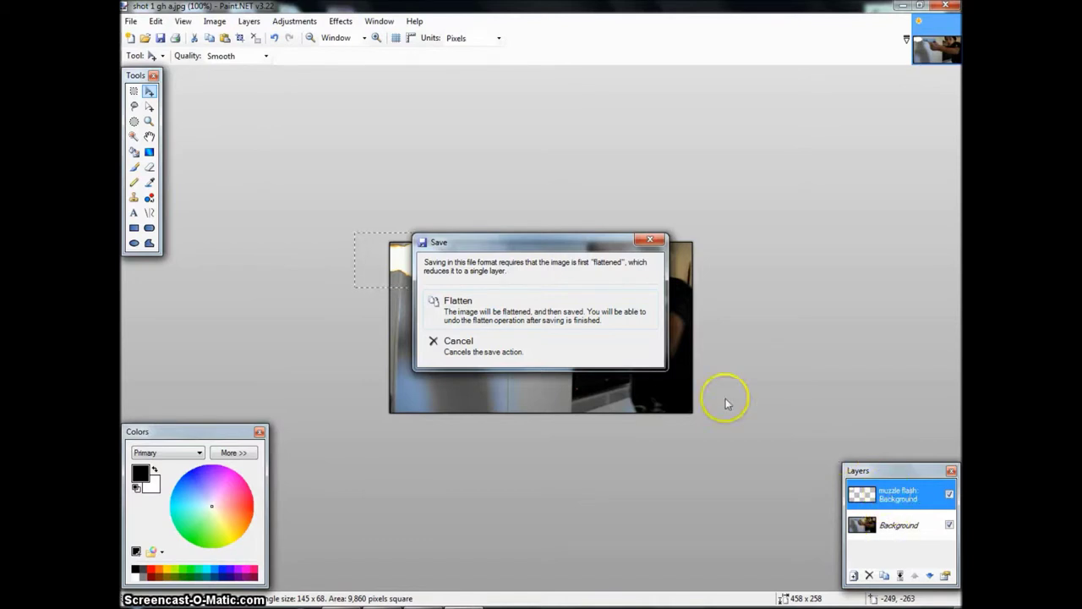
{"action": "left_click", "coordinate": [555, 310]}
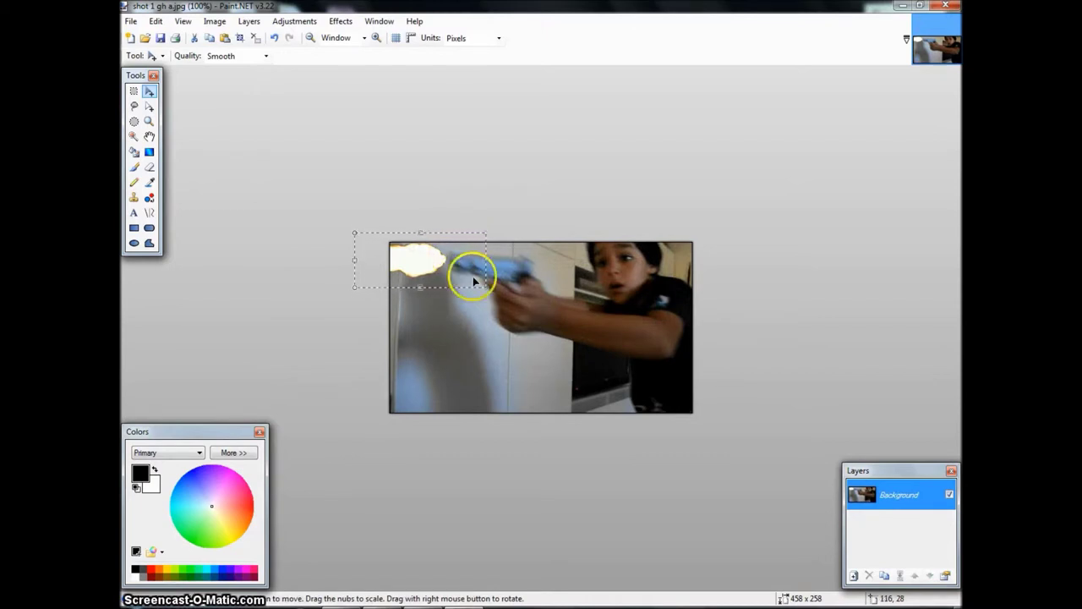
Step: Minimise Paint.NET, return to Movie Maker and add 'shot 1 gh a.jpg' to the storyboard
{"action": "left_click", "coordinate": [451, 604]}
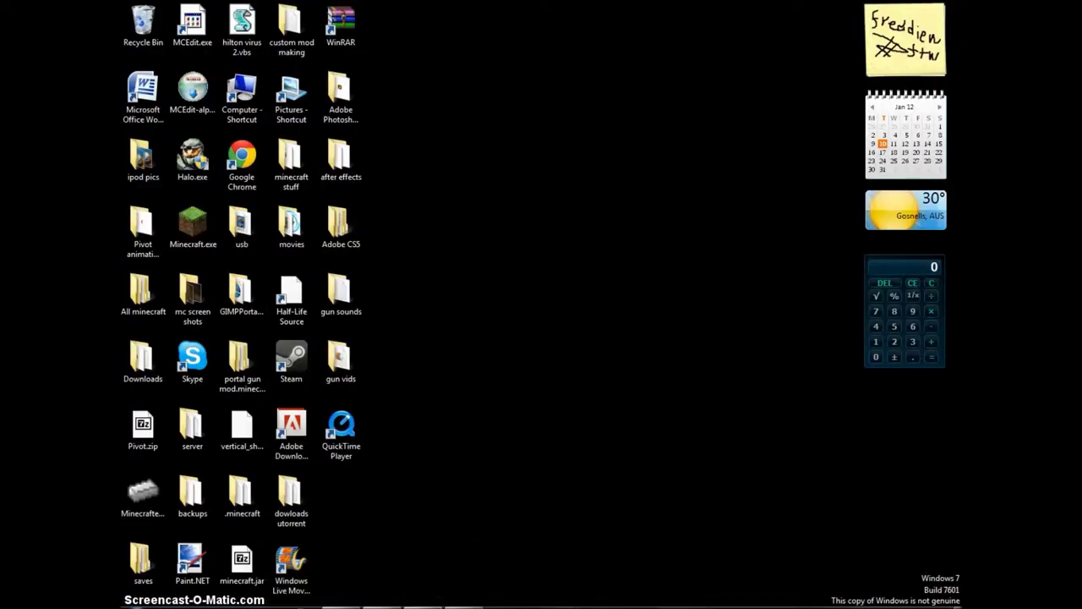
{"action": "mouse_move", "coordinate": [381, 603]}
{"action": "left_click", "coordinate": [380, 533]}
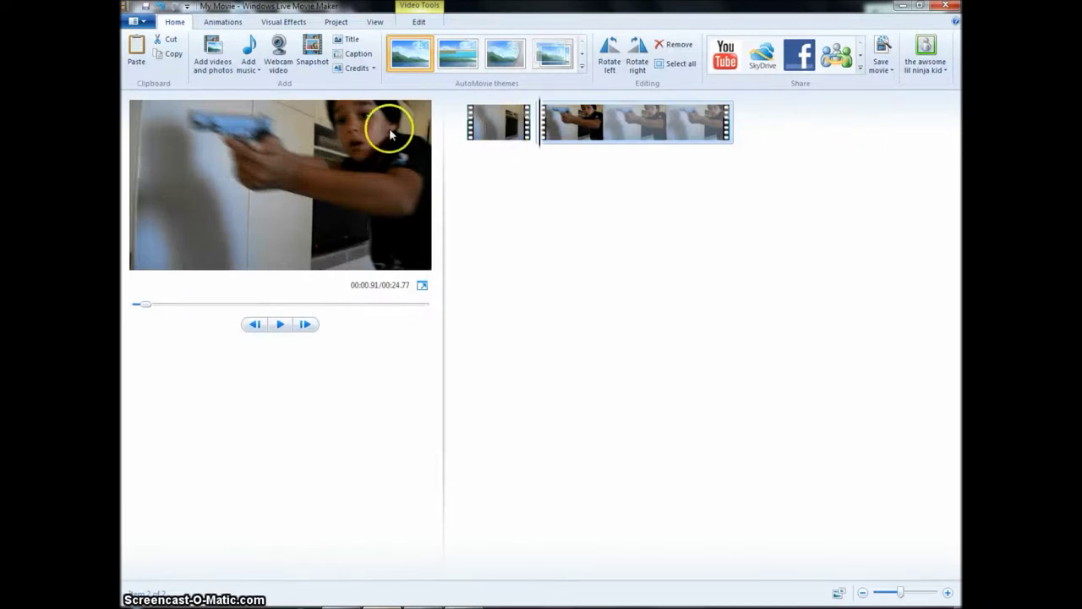
{"action": "left_click", "coordinate": [214, 53]}
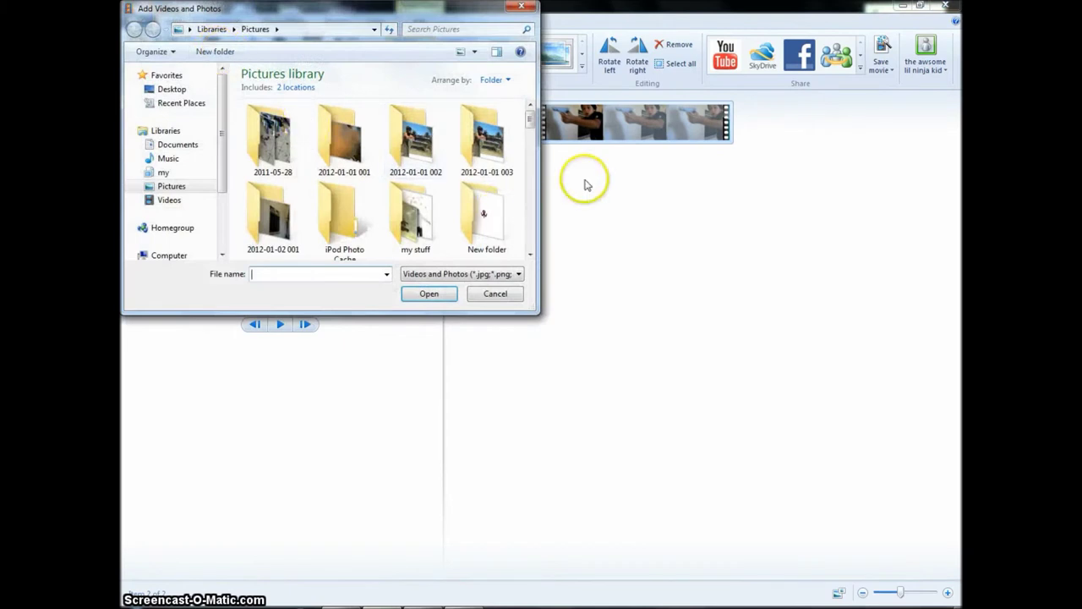
{"action": "left_click_drag", "start_coordinate": [527, 125], "coordinate": [528, 203]}
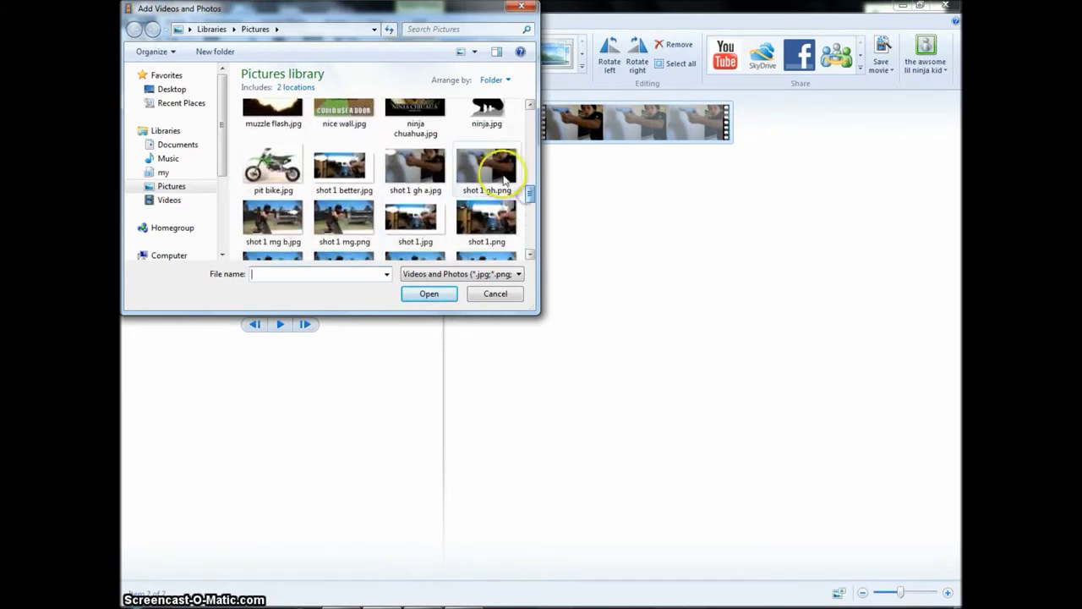
{"action": "double_click", "coordinate": [427, 170]}
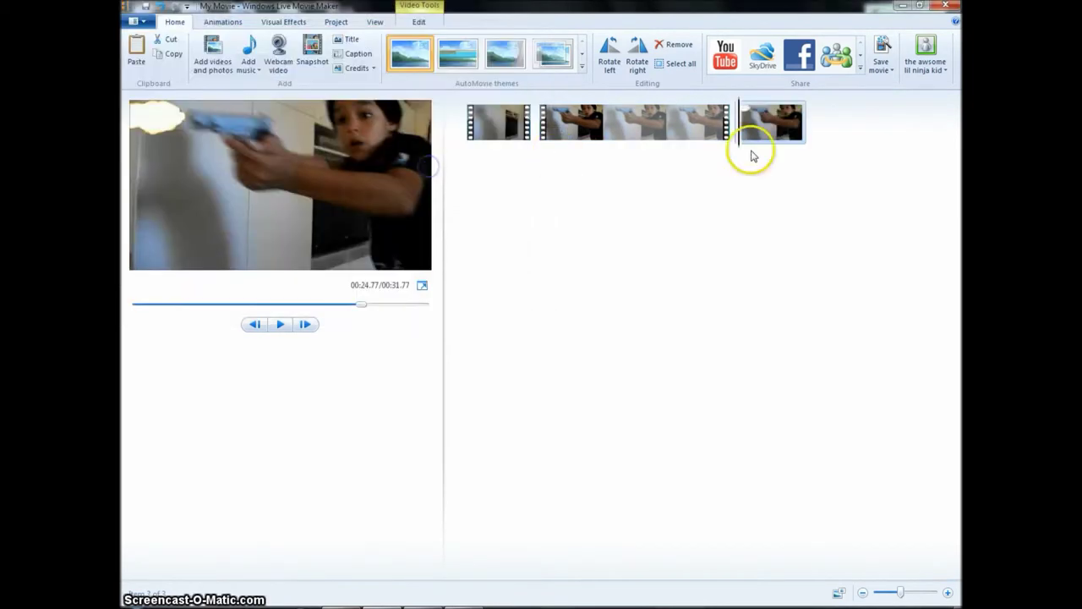
Step: Drag the muzzle-flash still into second place and set its duration to 0.05 seconds
{"action": "left_click_drag", "start_coordinate": [774, 126], "coordinate": [556, 131]}
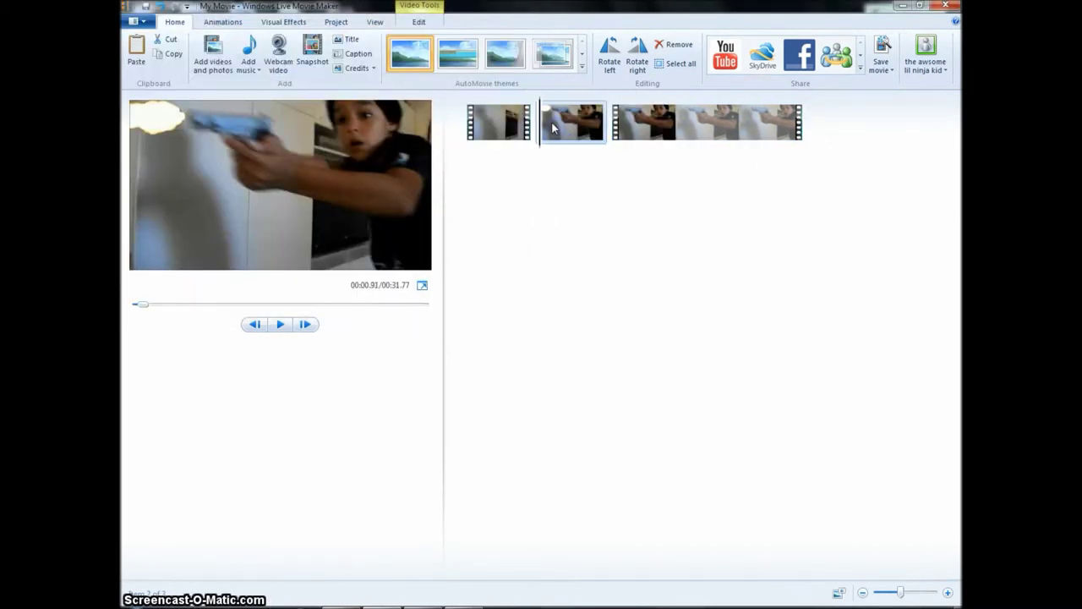
{"action": "left_click", "coordinate": [496, 126]}
{"action": "left_click", "coordinate": [551, 138]}
{"action": "left_click", "coordinate": [420, 21]}
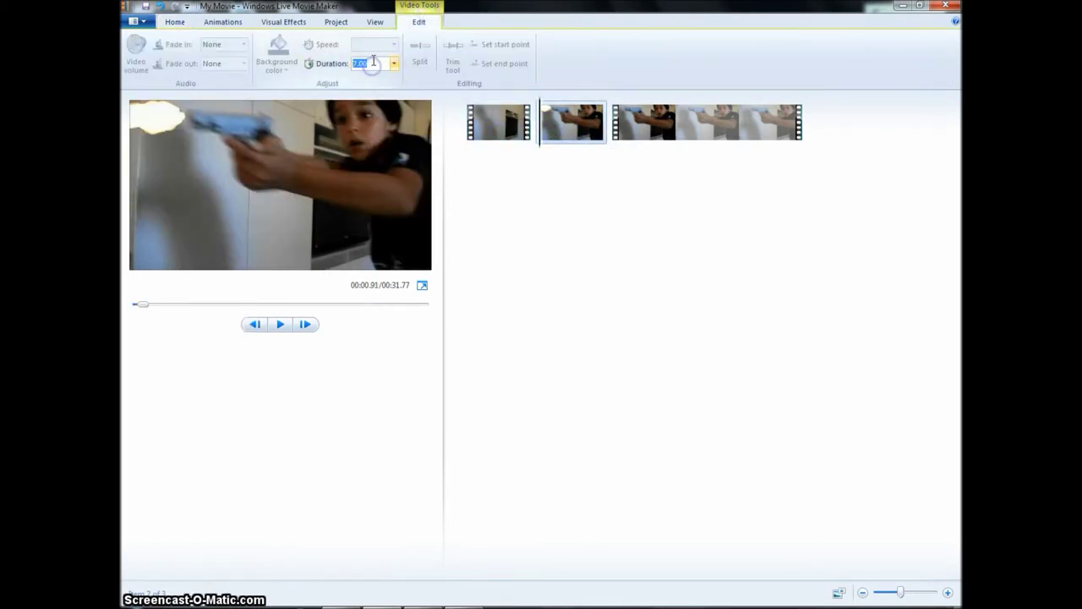
{"action": "left_click", "coordinate": [491, 123]}
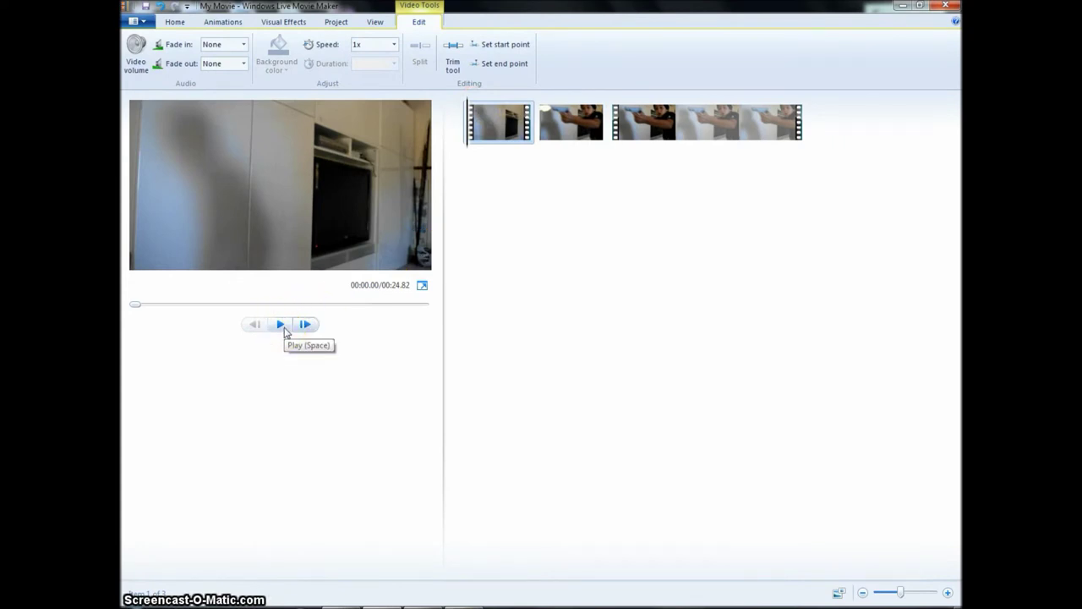
Step: Preview the movie and check the clips around the muzzle-flash still
{"action": "left_click", "coordinate": [284, 332]}
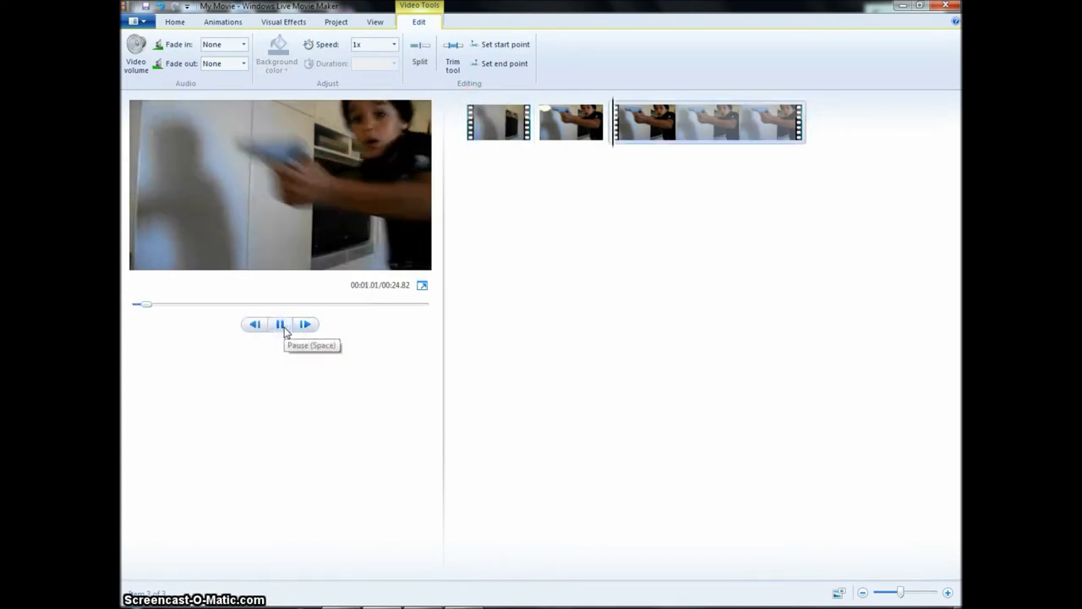
{"action": "left_click", "coordinate": [284, 330]}
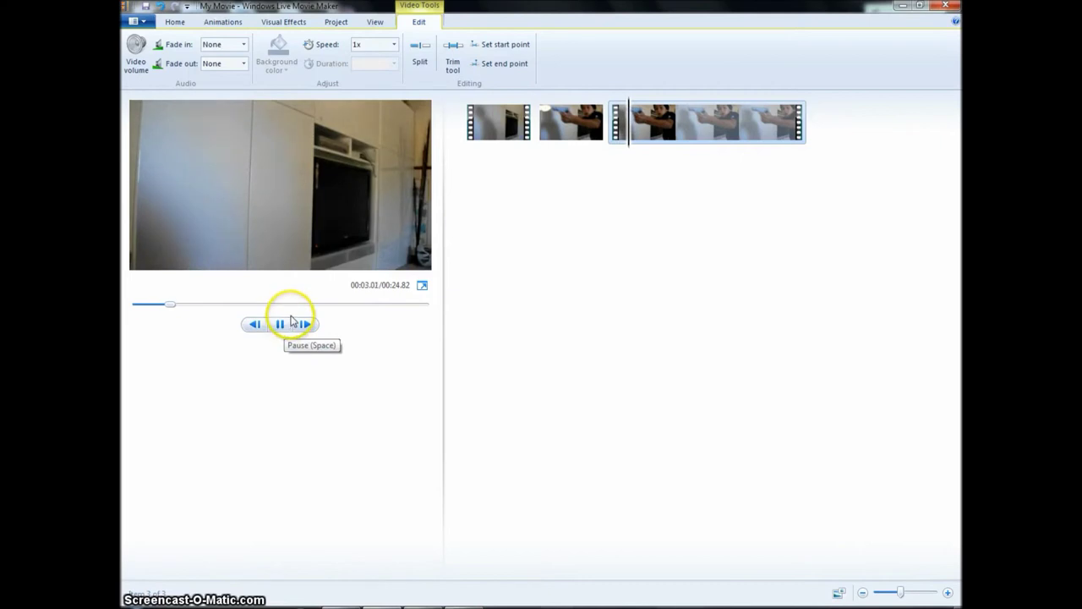
{"action": "left_click", "coordinate": [506, 147]}
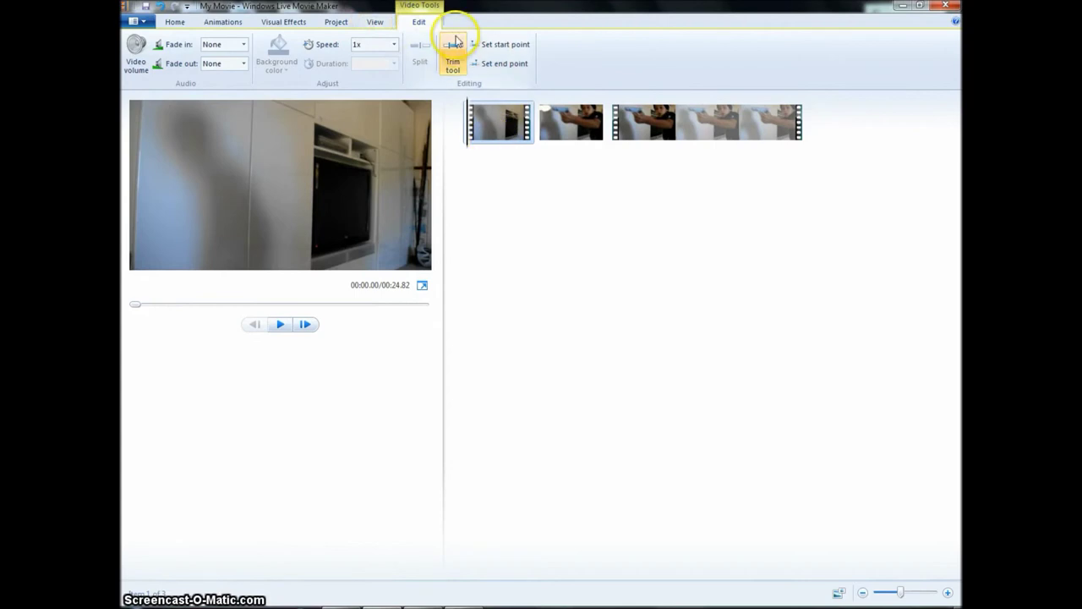
{"action": "left_click", "coordinate": [572, 123]}
{"action": "left_click", "coordinate": [710, 128]}
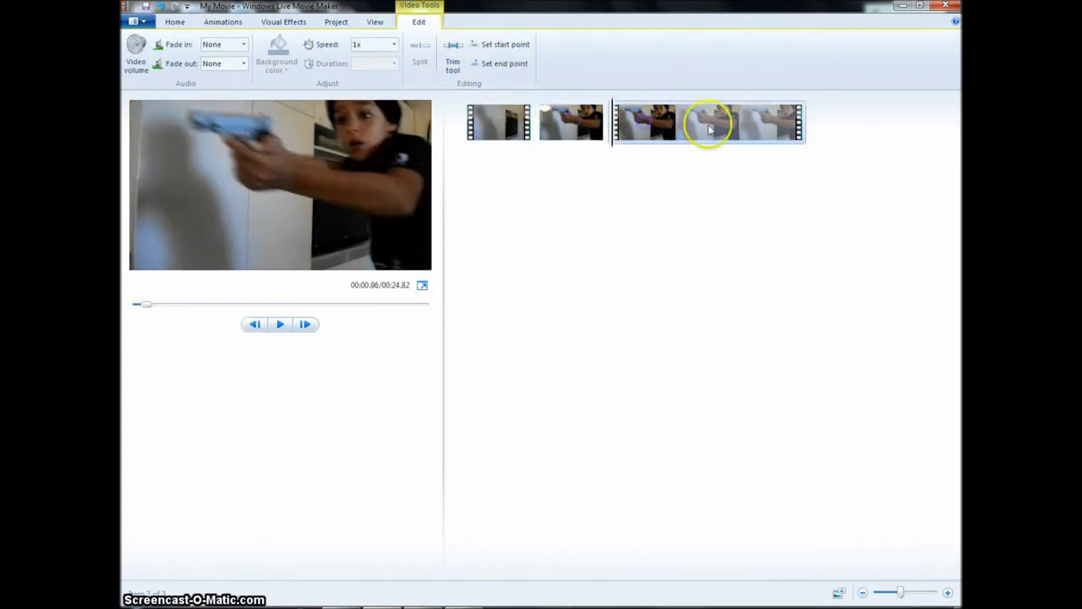
{"action": "left_click", "coordinate": [495, 121]}
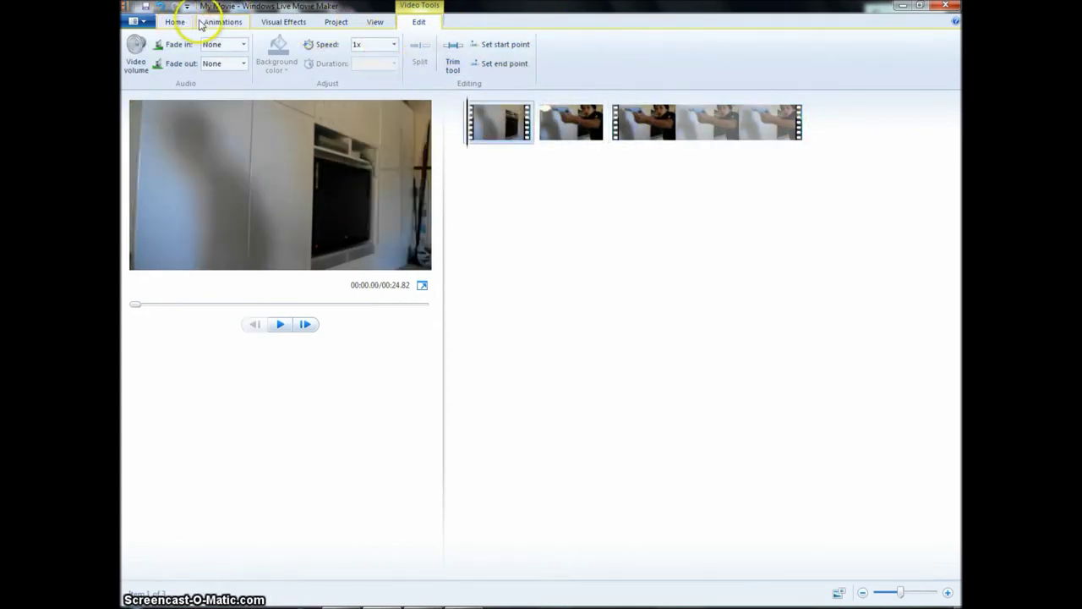
{"action": "left_click", "coordinate": [175, 21]}
{"action": "left_click", "coordinate": [562, 120]}
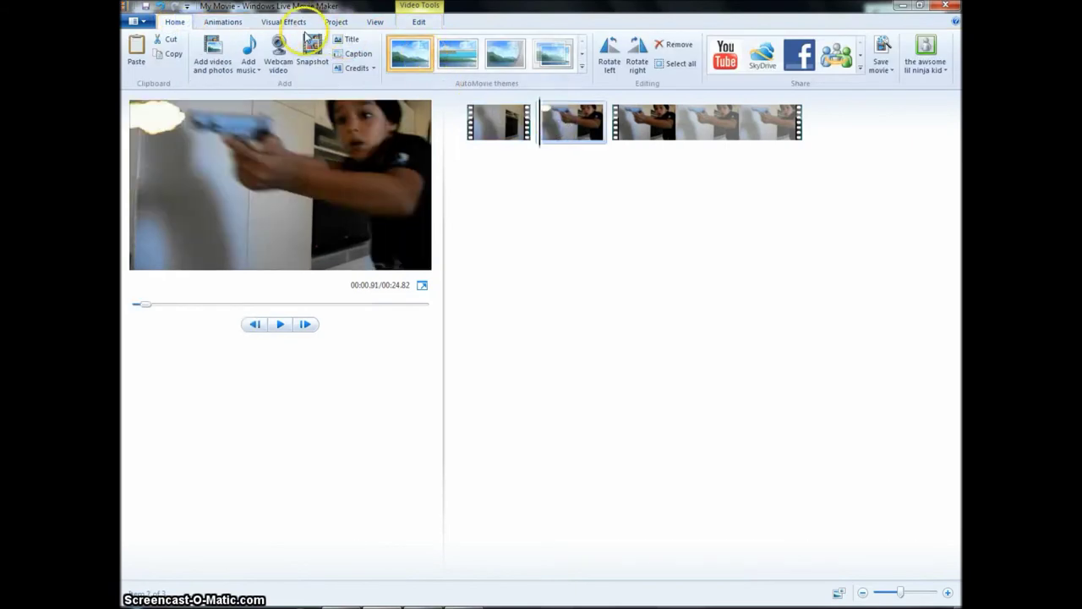
Step: Add M1911.mp3 from Desktop > gun sounds > Pistols as the movie's music
{"action": "left_click", "coordinate": [249, 50]}
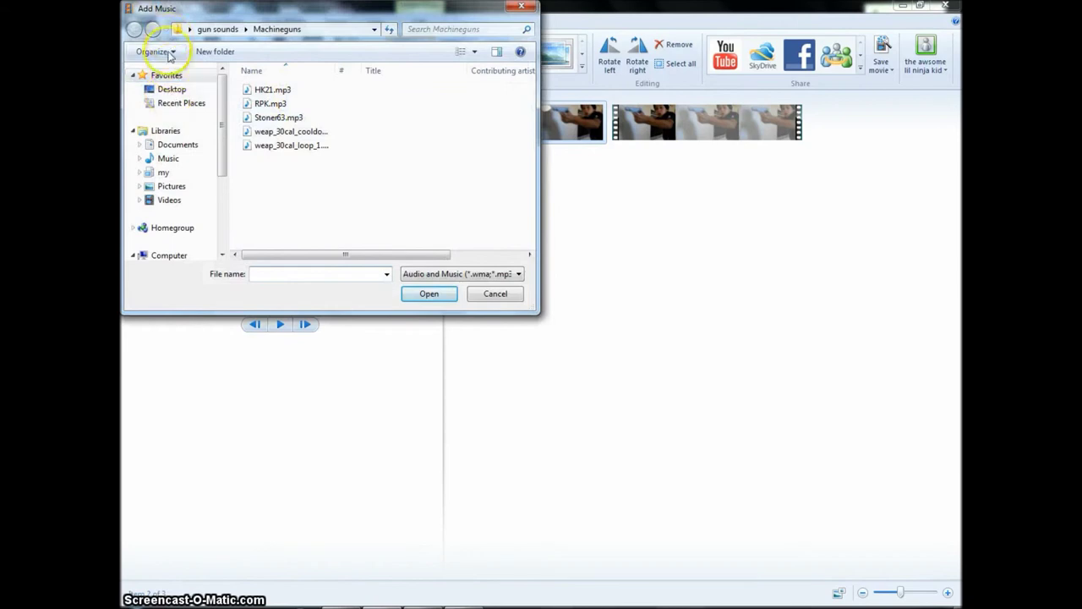
{"action": "left_click", "coordinate": [188, 90]}
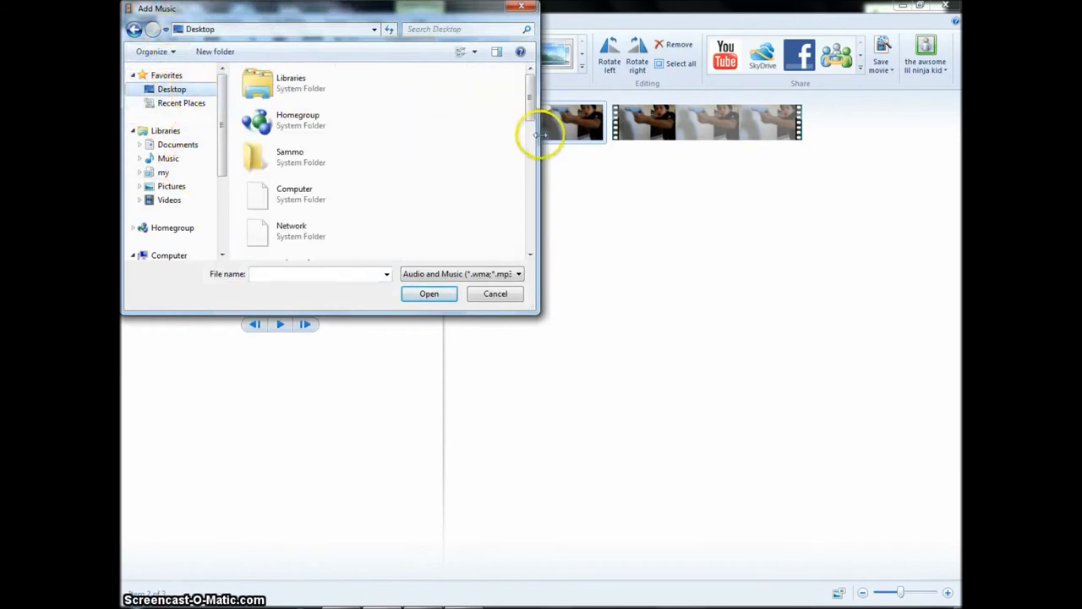
{"action": "scroll", "coordinate": [534, 119], "scroll_direction": "down", "scroll_amount": 5}
{"action": "left_click", "coordinate": [533, 108]}
{"action": "left_click_drag", "start_coordinate": [524, 135], "coordinate": [529, 171]}
{"action": "double_click", "coordinate": [285, 181]}
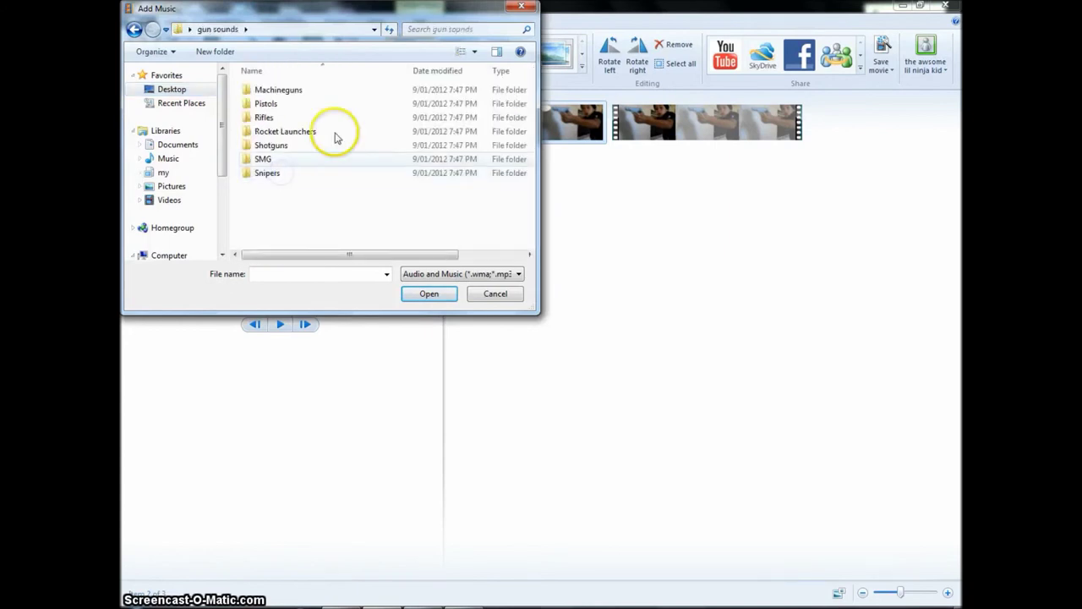
{"action": "double_click", "coordinate": [309, 104]}
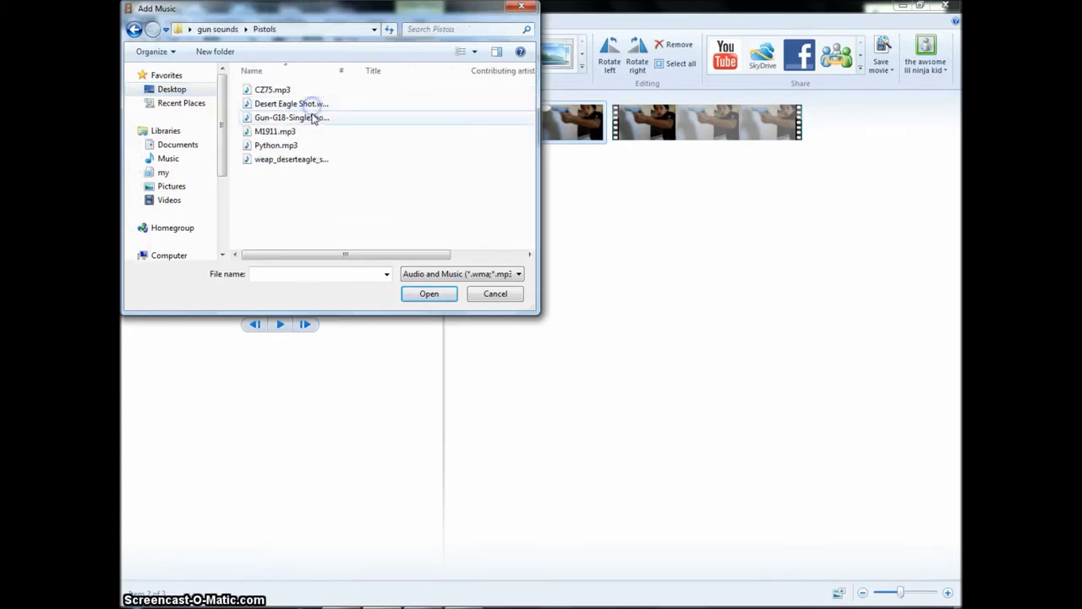
{"action": "double_click", "coordinate": [310, 132]}
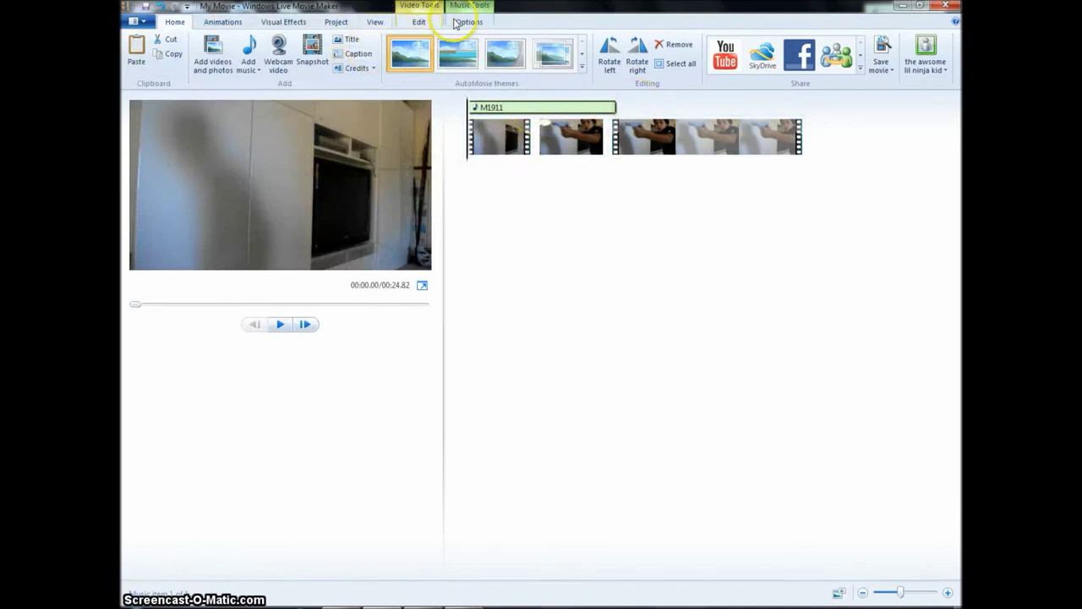
Step: Set the M1911 sound's end point to 0.05 seconds
{"action": "left_click", "coordinate": [454, 23]}
{"action": "left_click", "coordinate": [415, 68]}
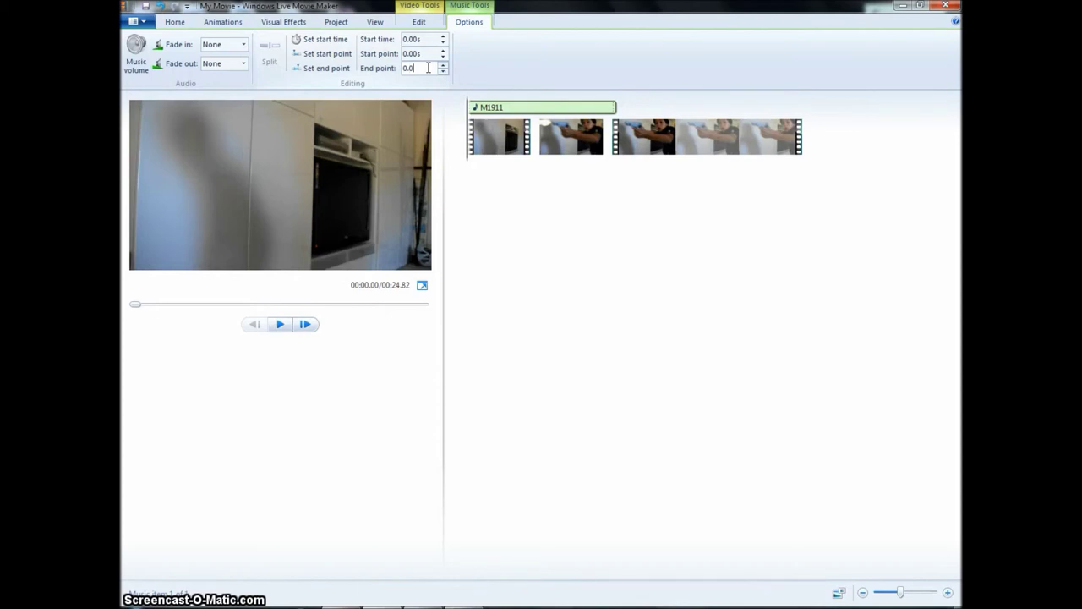
{"action": "key", "text": "Return"}
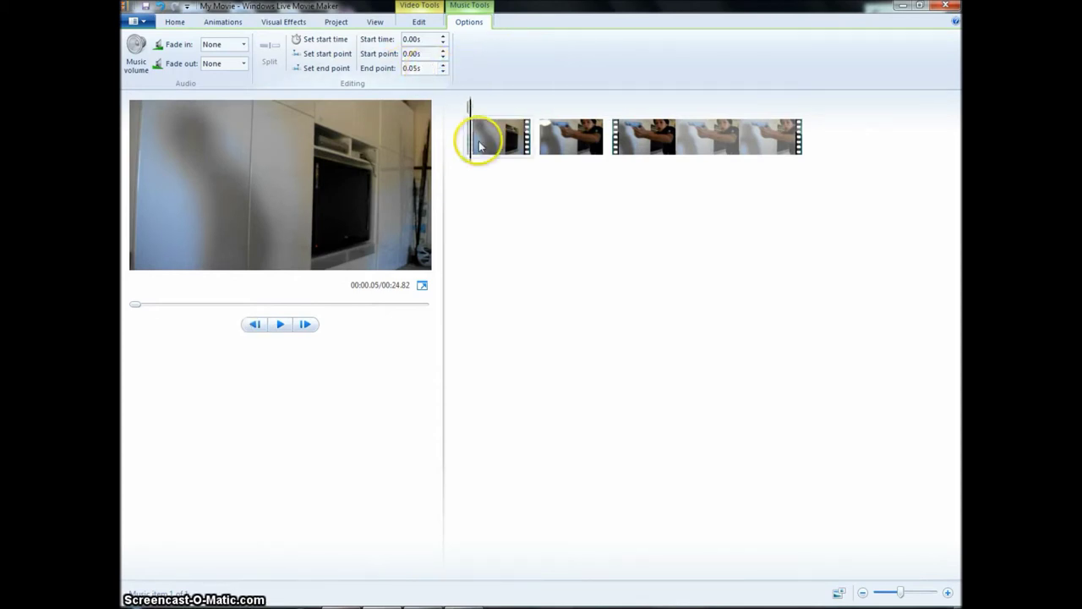
Step: Drag the playhead and the M1911 sound to 0.91 s, then preview the timing
{"action": "left_click_drag", "start_coordinate": [469, 106], "coordinate": [542, 109]}
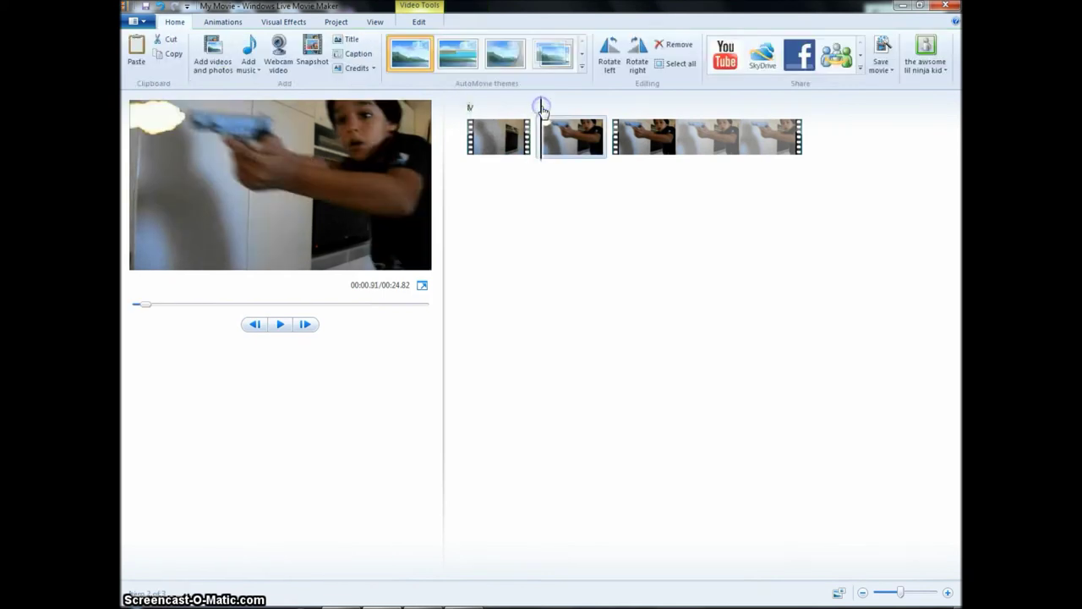
{"action": "left_click_drag", "start_coordinate": [474, 116], "coordinate": [545, 119]}
{"action": "left_click", "coordinate": [573, 261]}
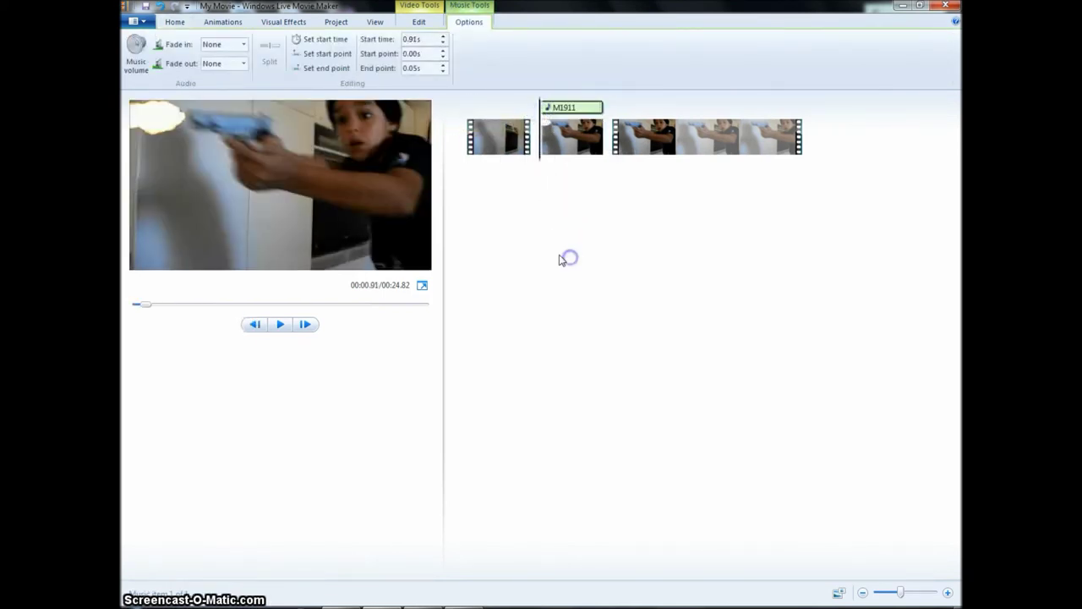
{"action": "left_click", "coordinate": [483, 137]}
{"action": "left_click", "coordinate": [292, 317]}
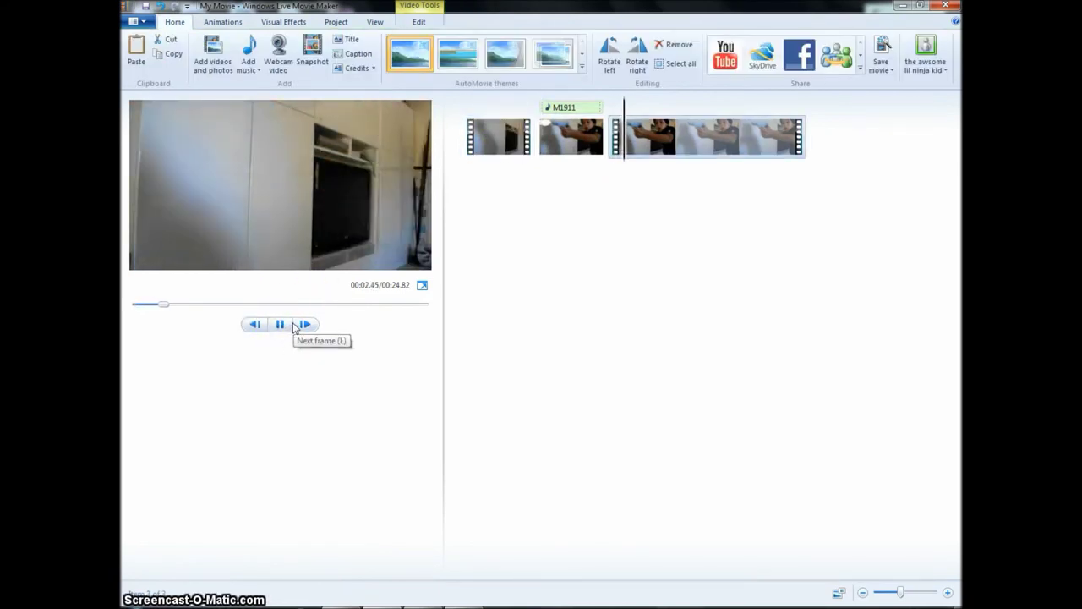
{"action": "left_click", "coordinate": [279, 324]}
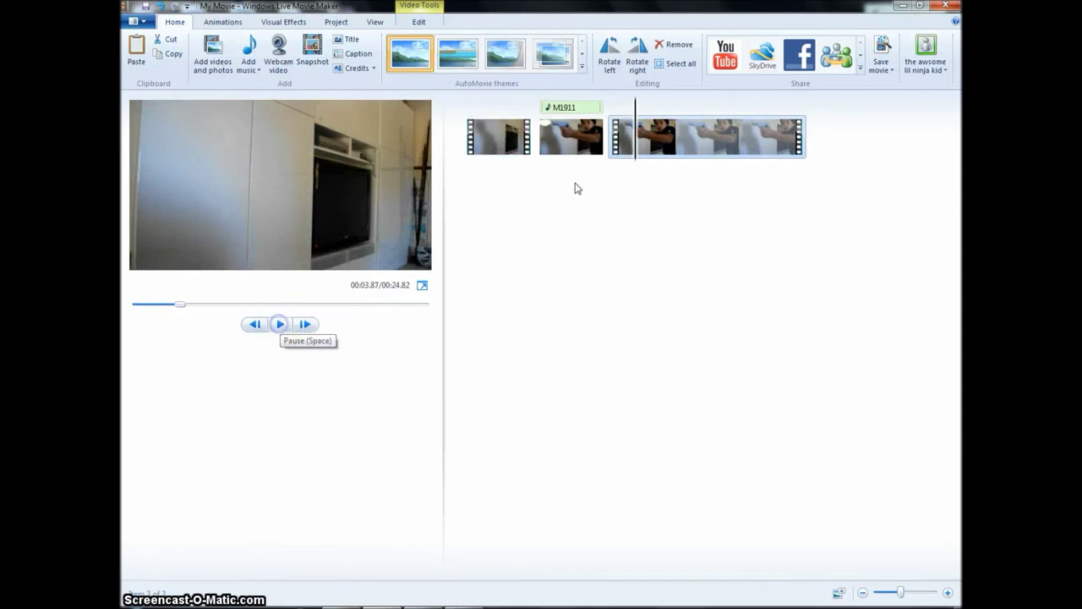
{"action": "left_click", "coordinate": [650, 104]}
Step: Set the M1911 sound's start time to the 0.91 s play position and replay the preview
{"action": "left_click", "coordinate": [569, 108]}
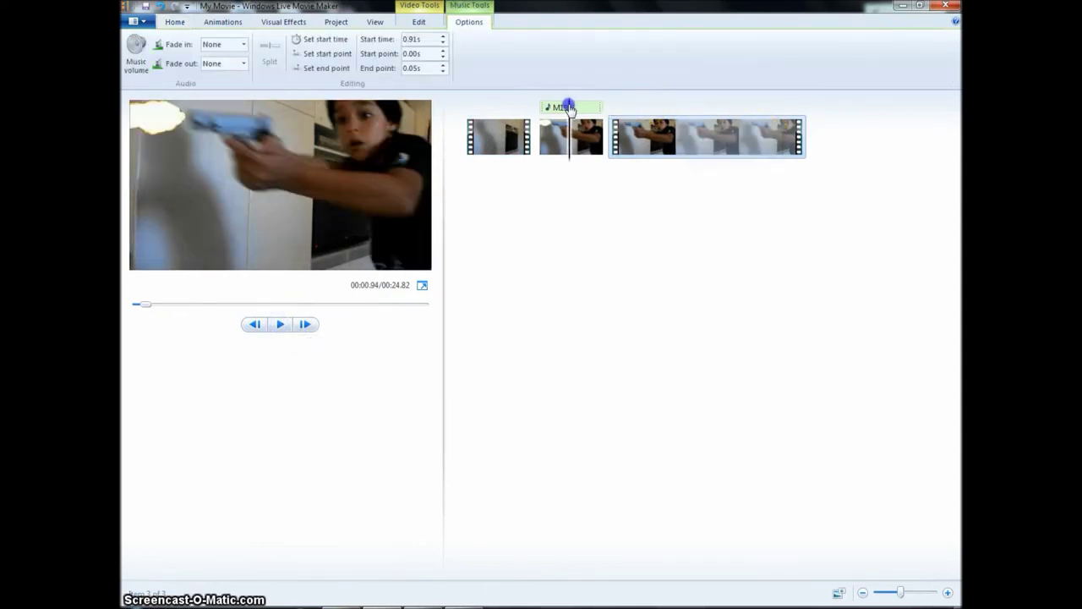
{"action": "left_click", "coordinate": [541, 109]}
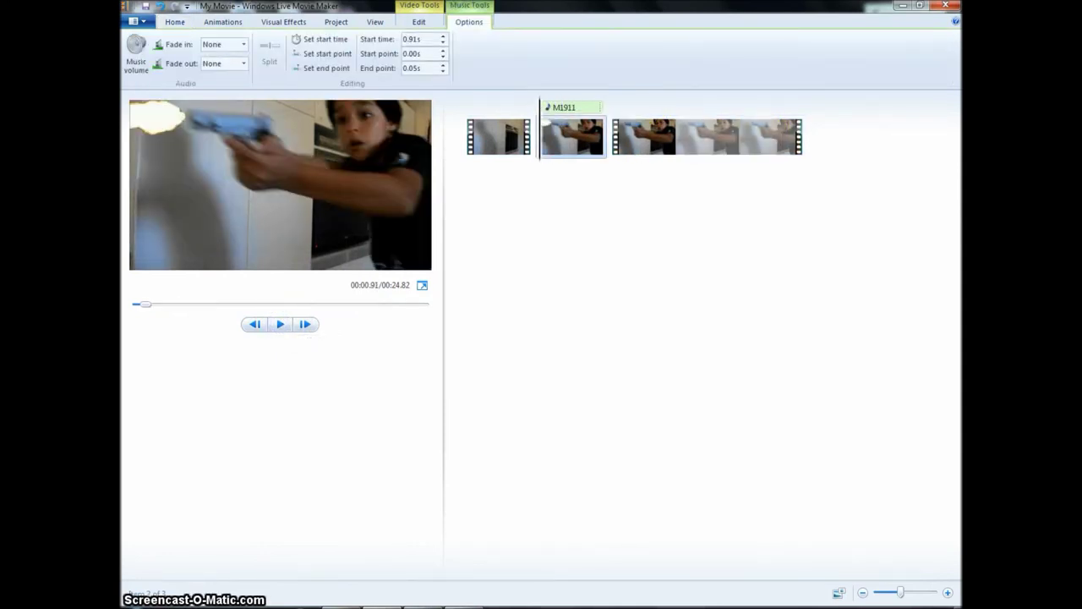
{"action": "left_click", "coordinate": [335, 41]}
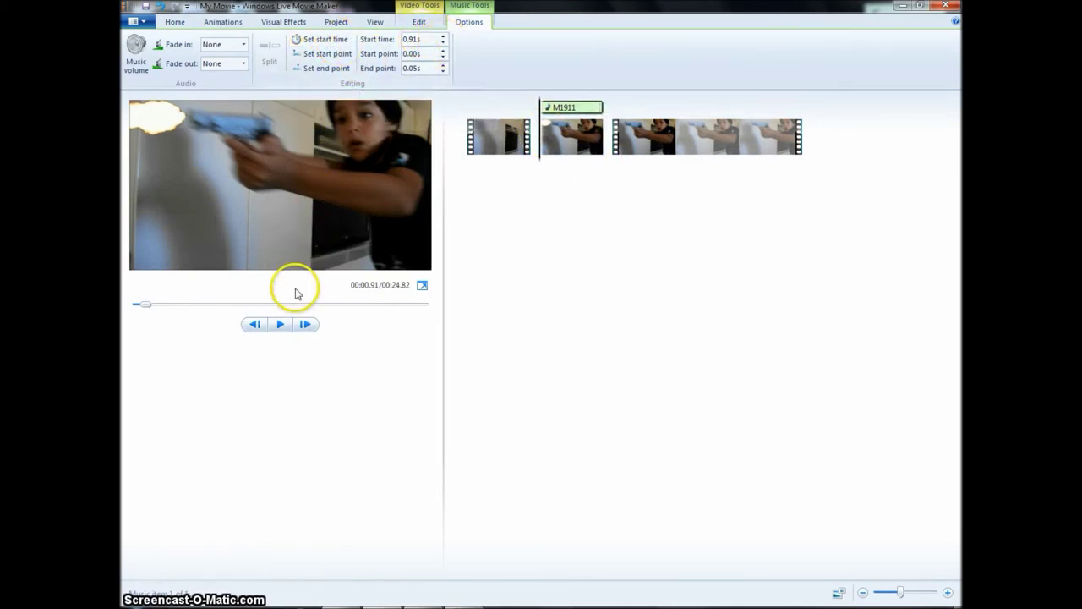
{"action": "left_click", "coordinate": [282, 323]}
{"action": "left_click", "coordinate": [514, 109]}
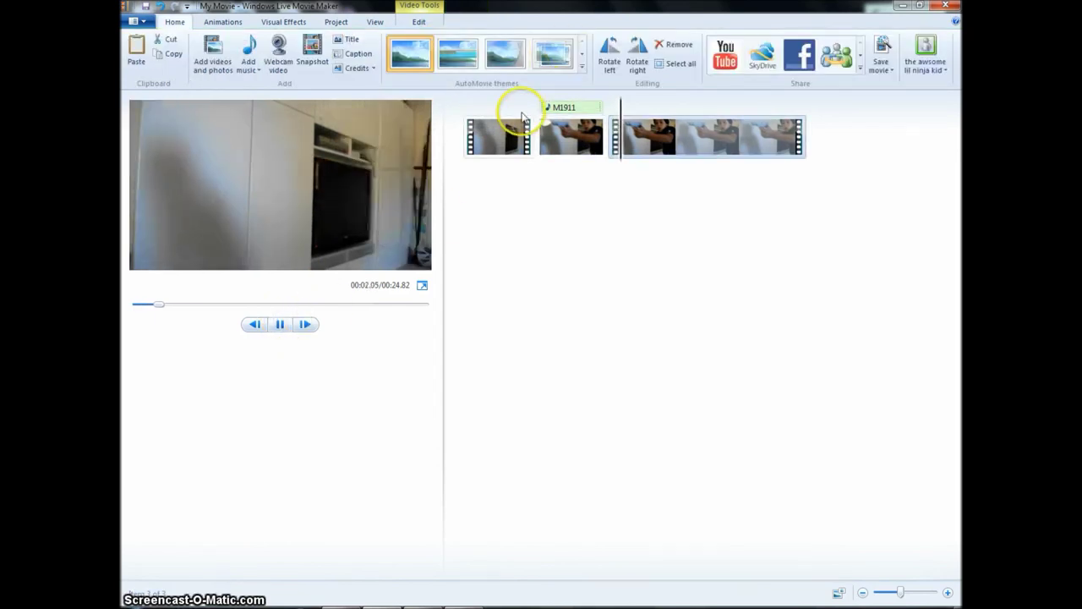
{"action": "left_click", "coordinate": [283, 324]}
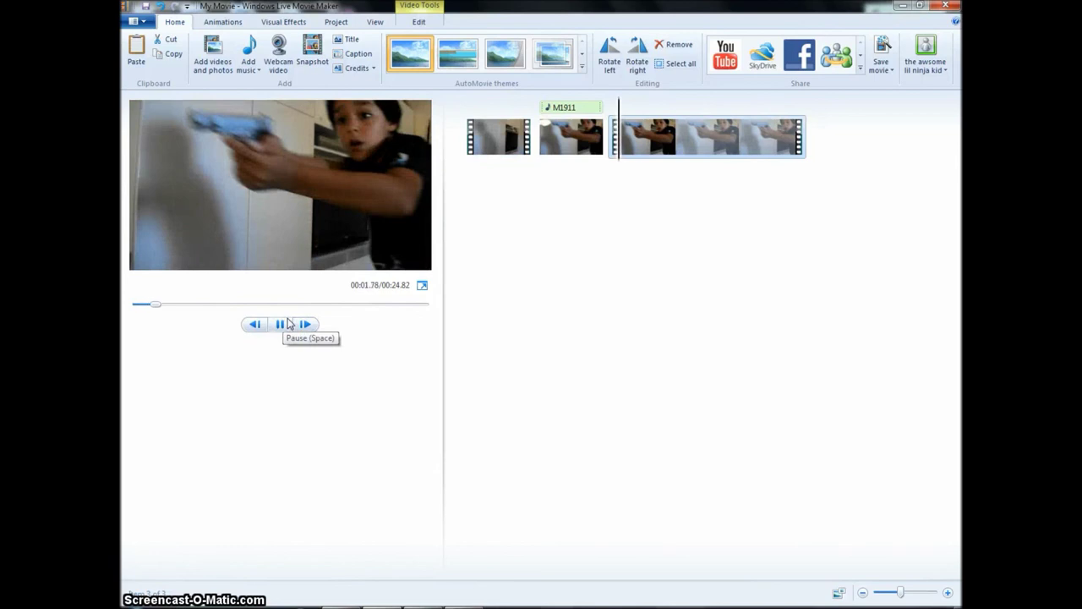
{"action": "left_click", "coordinate": [285, 322]}
{"action": "left_click", "coordinate": [640, 258]}
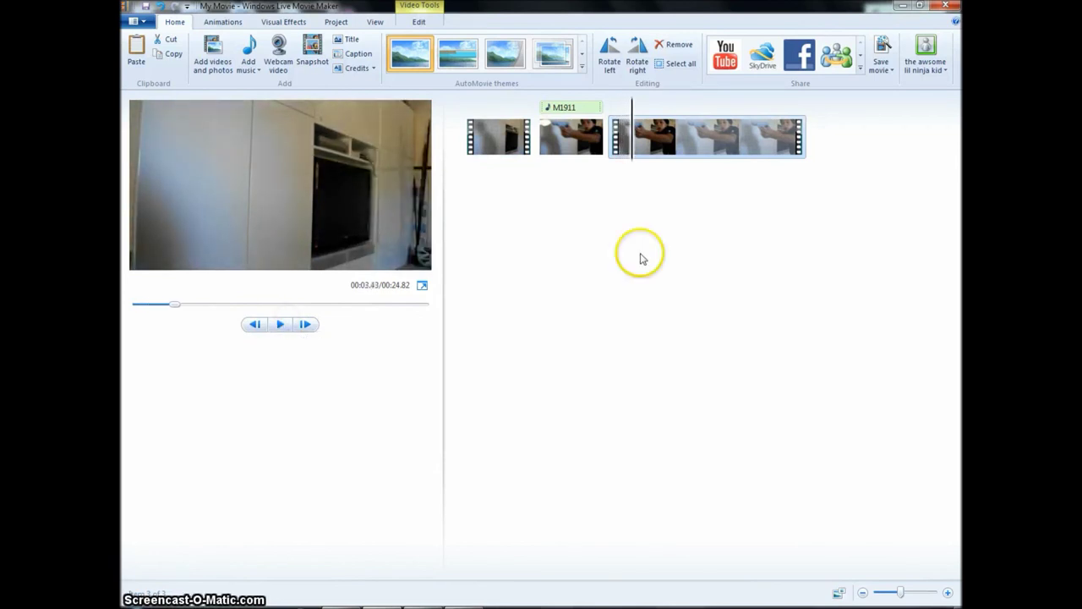
{"action": "left_click", "coordinate": [561, 105]}
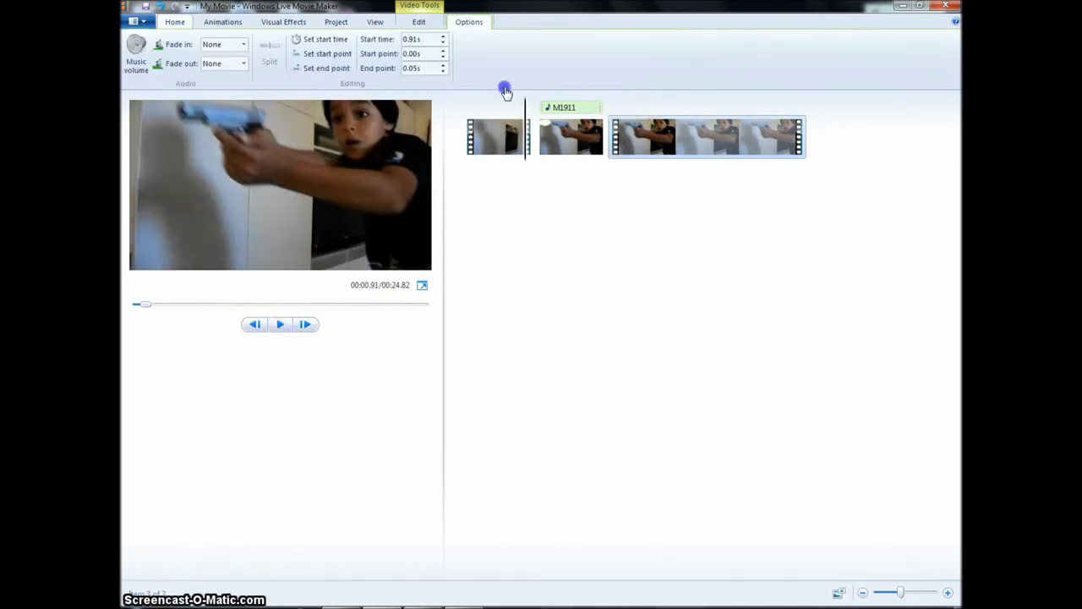
{"action": "left_click", "coordinate": [504, 91]}
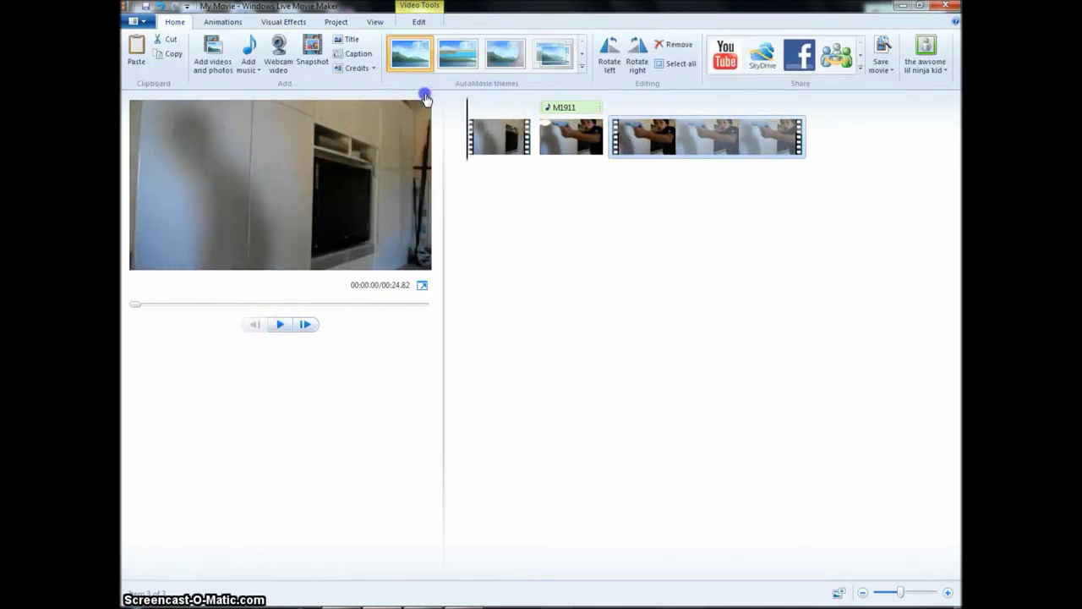
{"action": "left_click", "coordinate": [470, 55]}
{"action": "key", "text": "ctrl+z"}
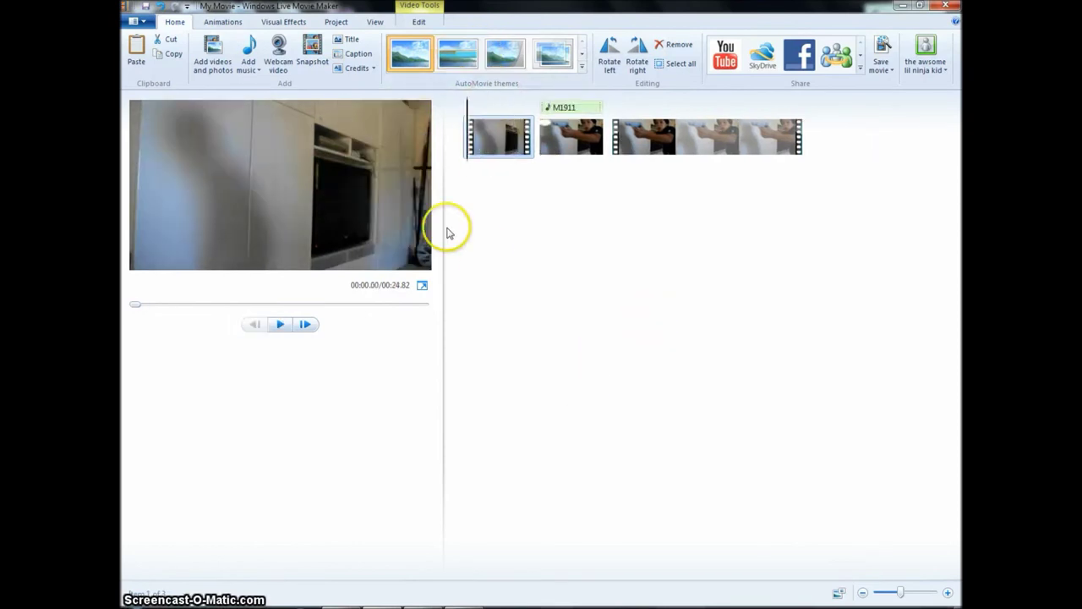